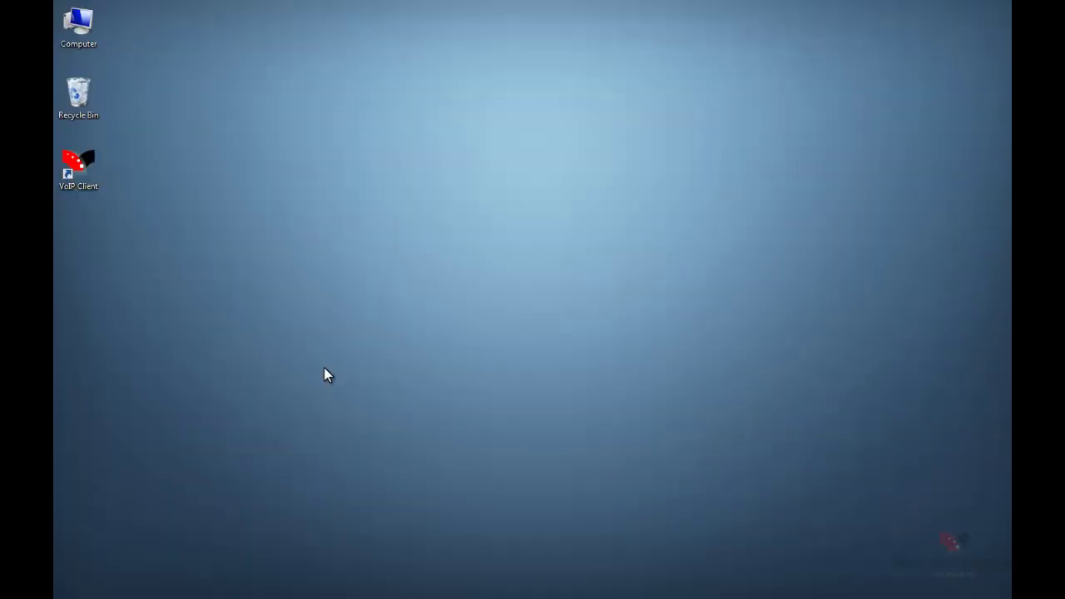
Launch the VoIP Client call-recording software from its desktop icon
double_click(82, 185)
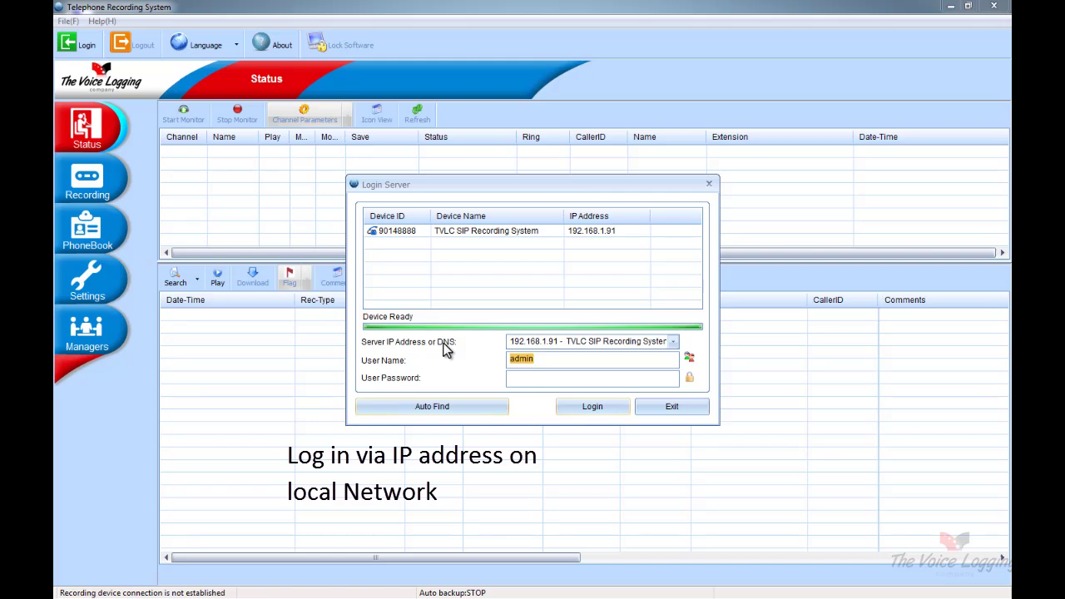
Log in as administrator to the TVLC SIP Recording System at 192.168.1.91 with the account password
left_click(460, 232)
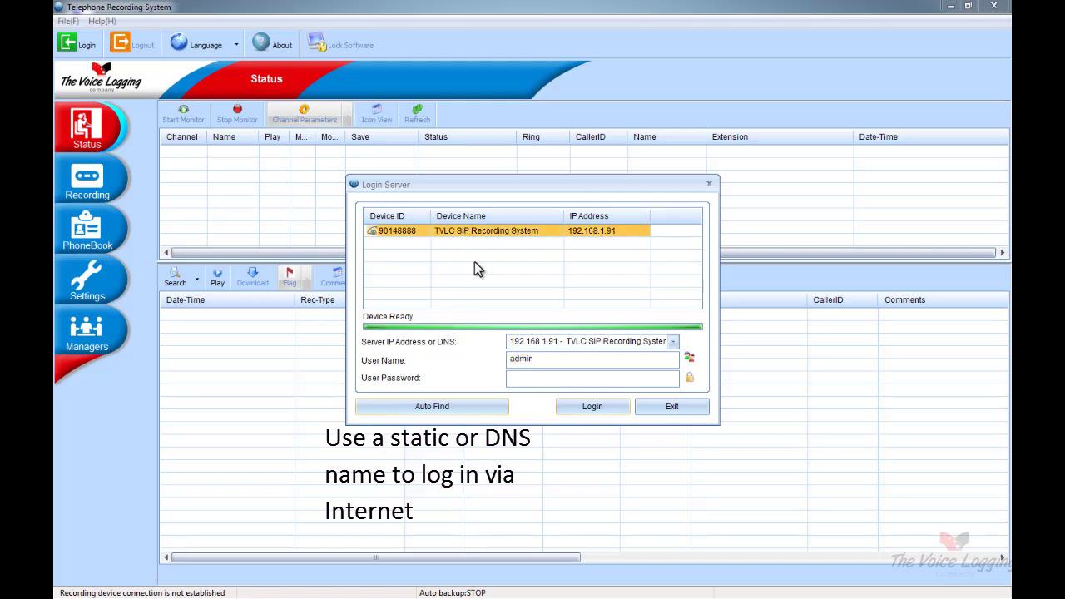
left_click(526, 358)
left_click_drag(539, 359, 513, 361)
left_click(524, 380)
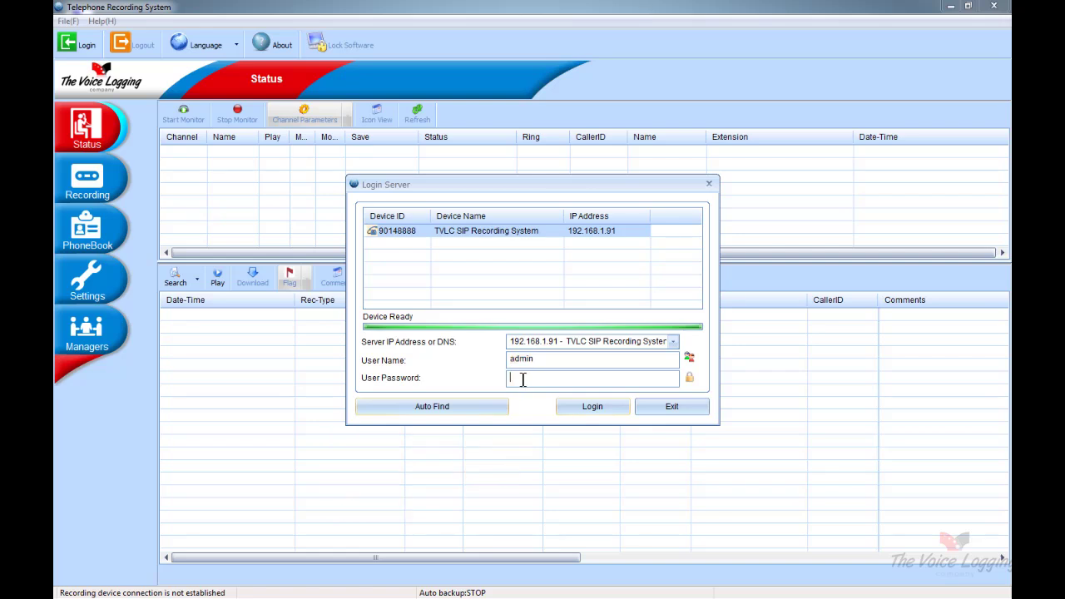
left_click(572, 407)
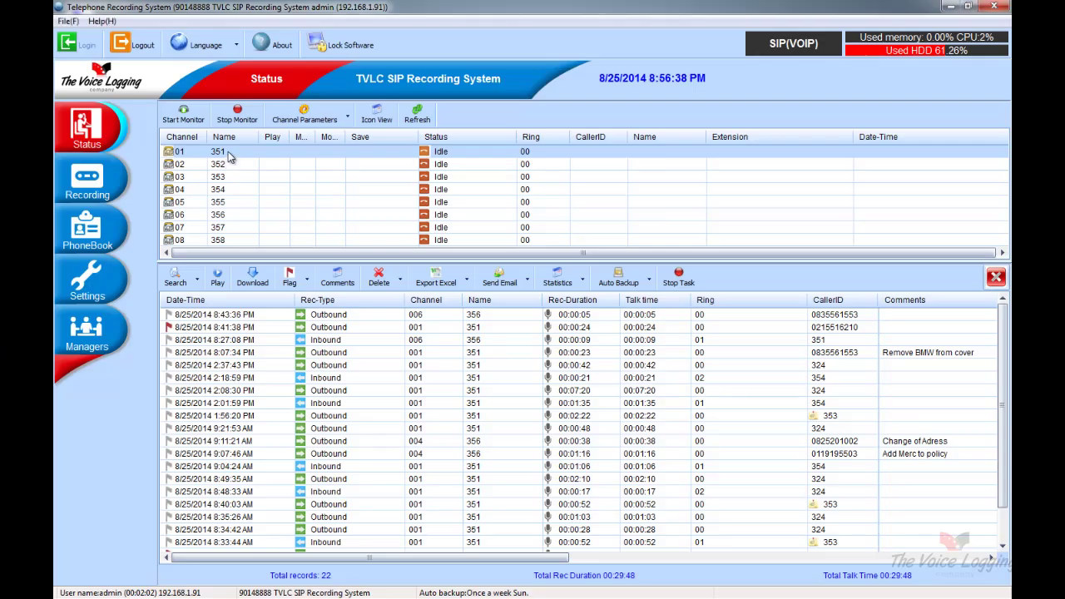
left_click(228, 151)
left_click(227, 163)
left_click(227, 176)
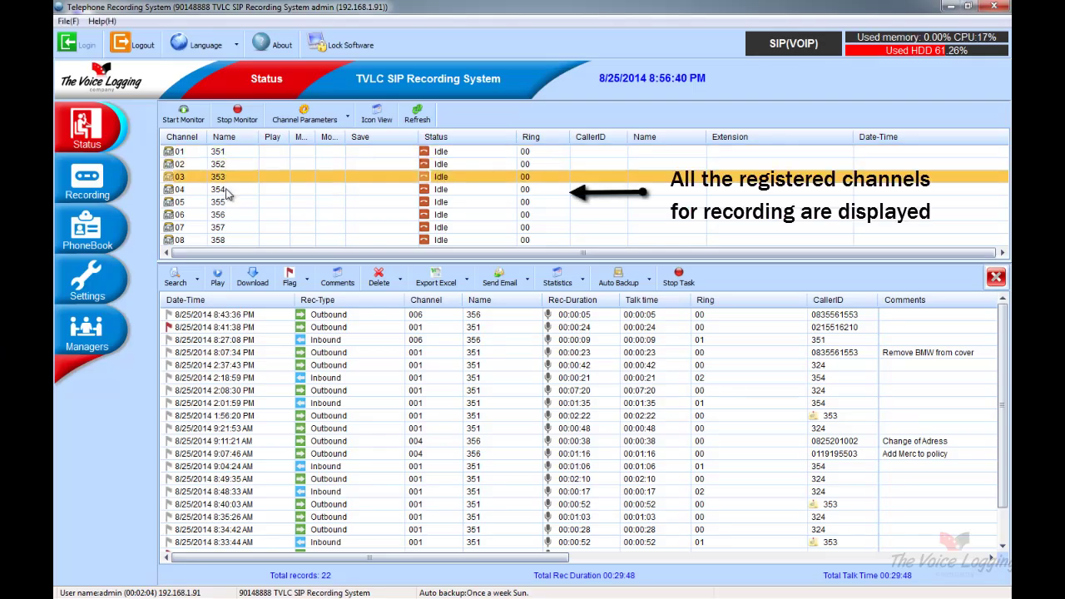
left_click(229, 190)
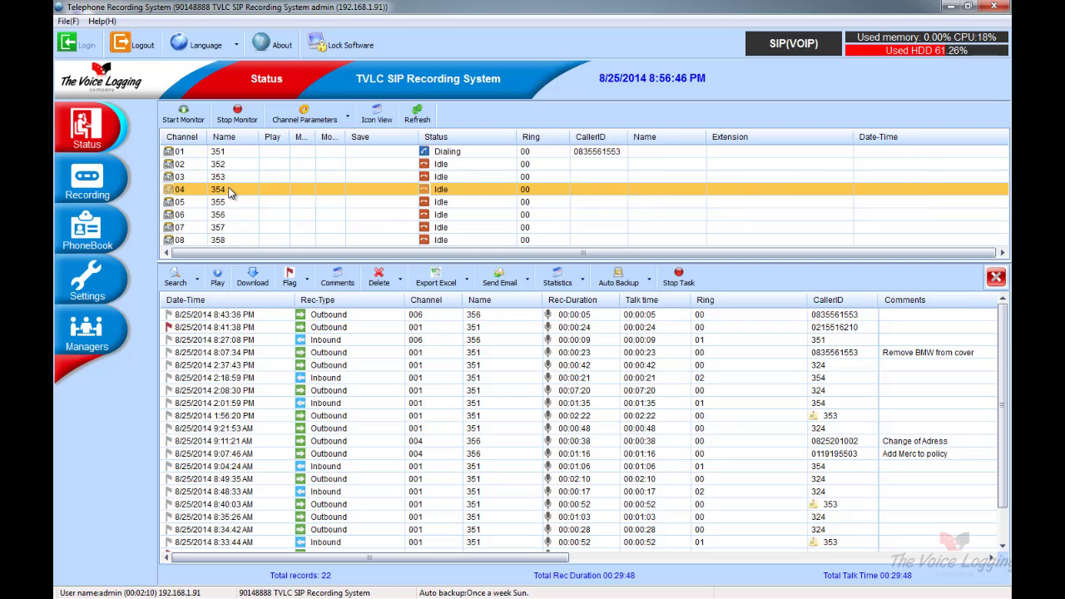
left_click(428, 151)
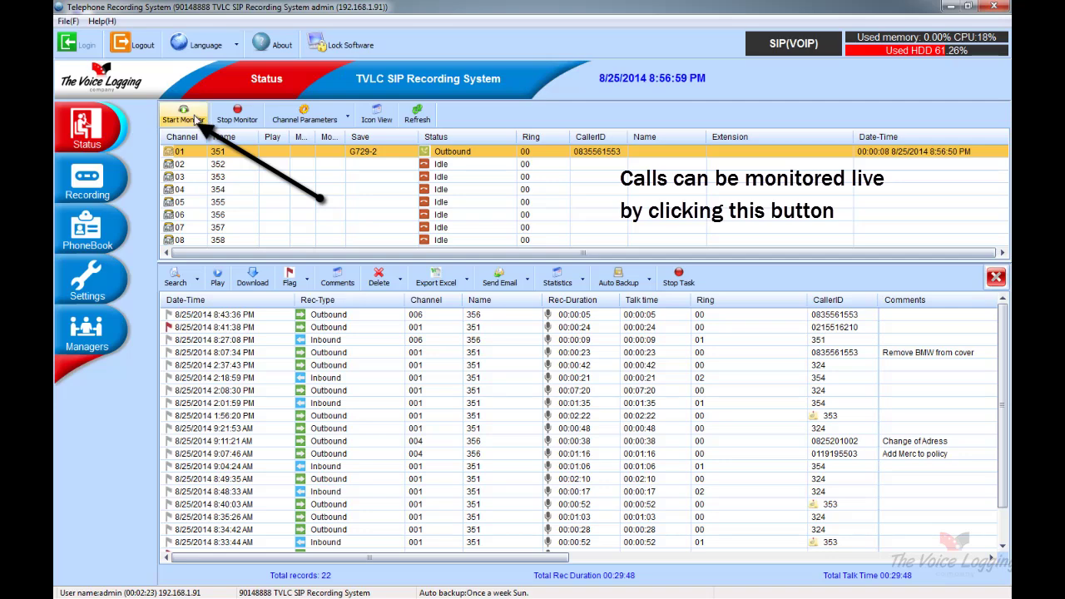
left_click(185, 116)
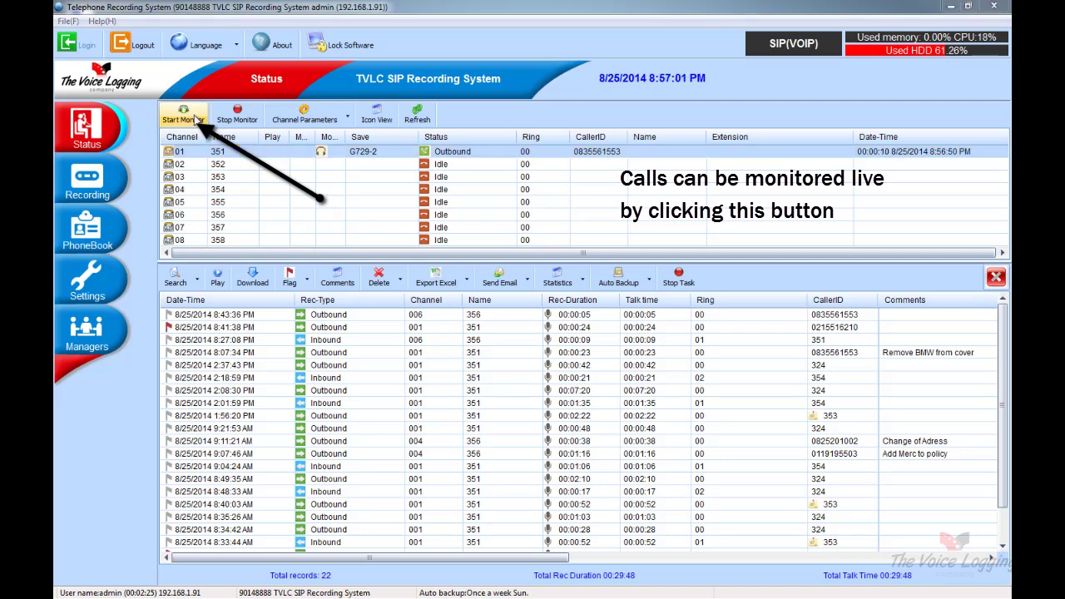
left_click(236, 119)
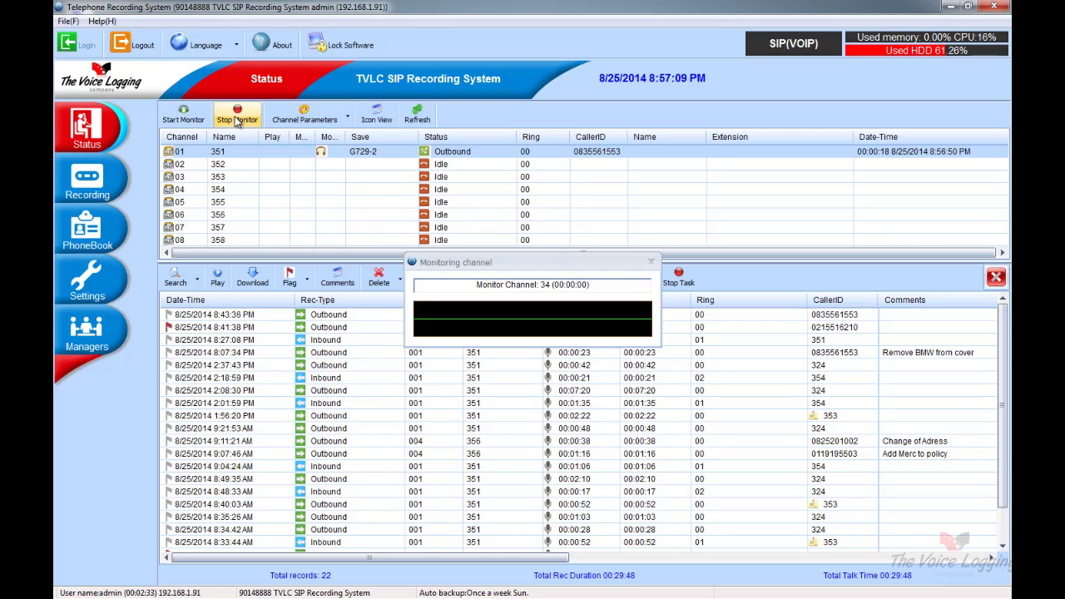
left_click(236, 119)
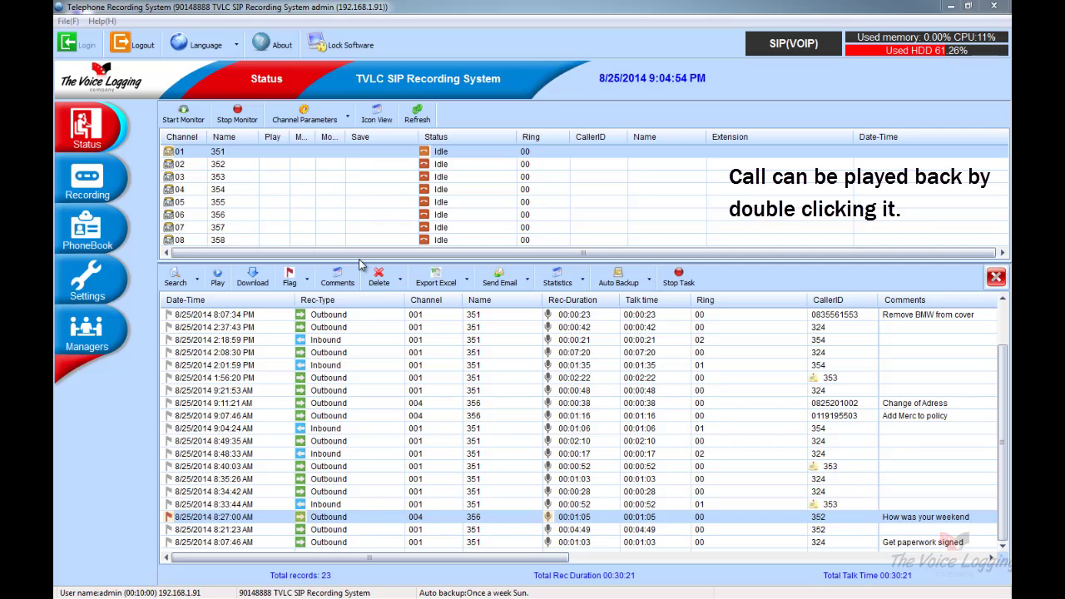
Play the 8:27:00 AM call and add 123 on a new line of its comment
double_click(326, 521)
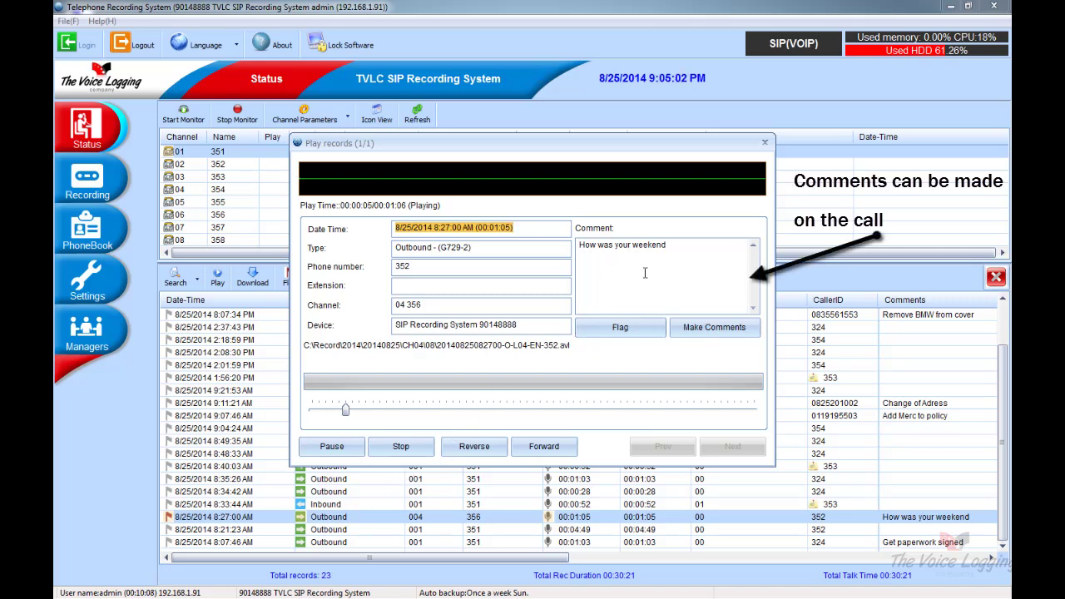
left_click(679, 250)
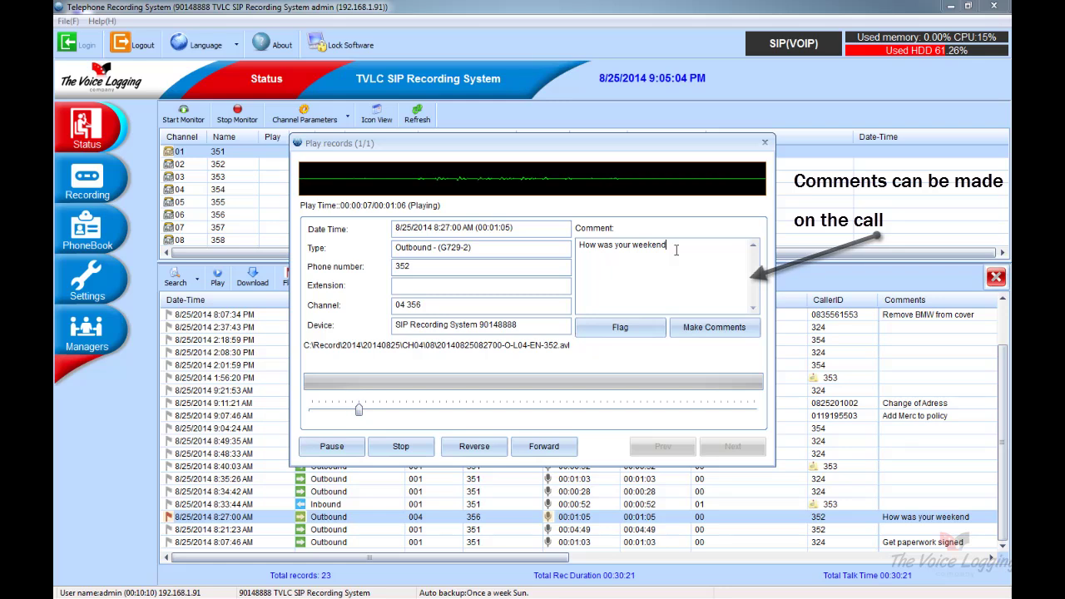
left_click(706, 329)
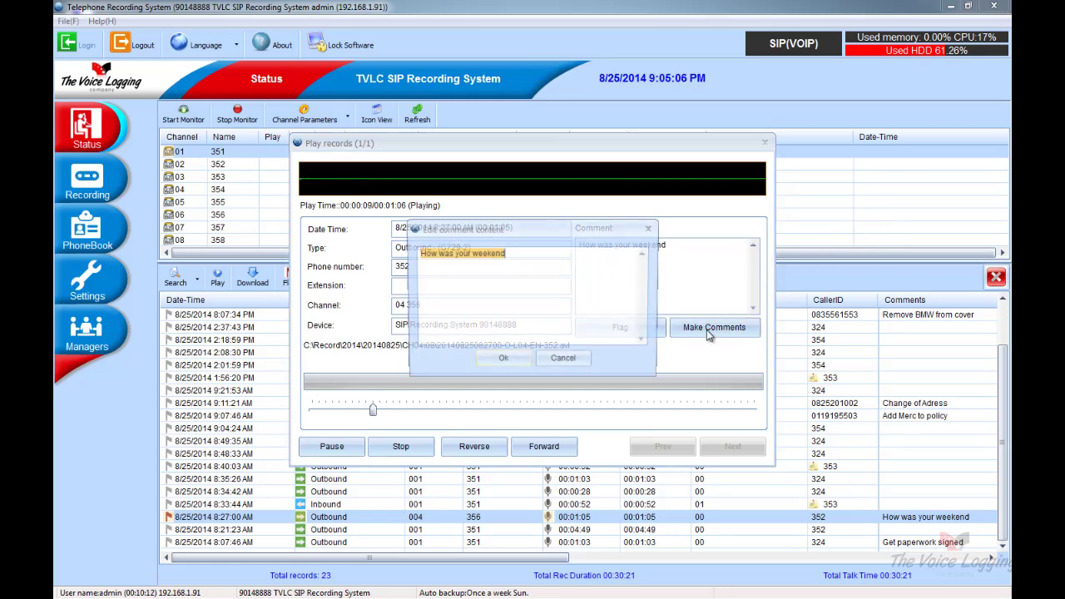
left_click(532, 258)
key("Return")
type("1232")
key("BackSpace")
key("BackSpace")
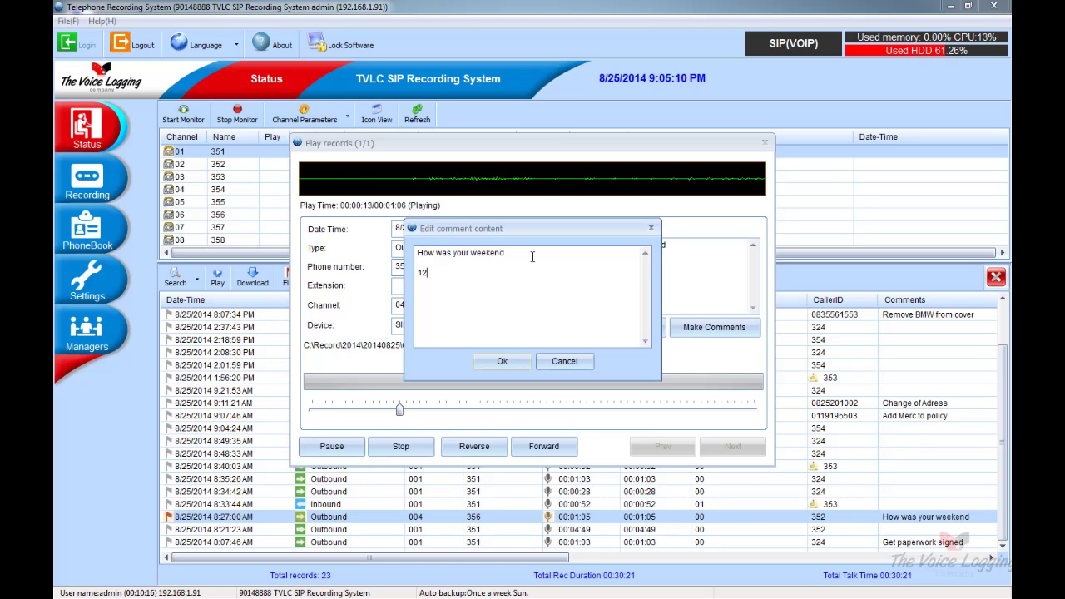
type("3")
left_click(493, 362)
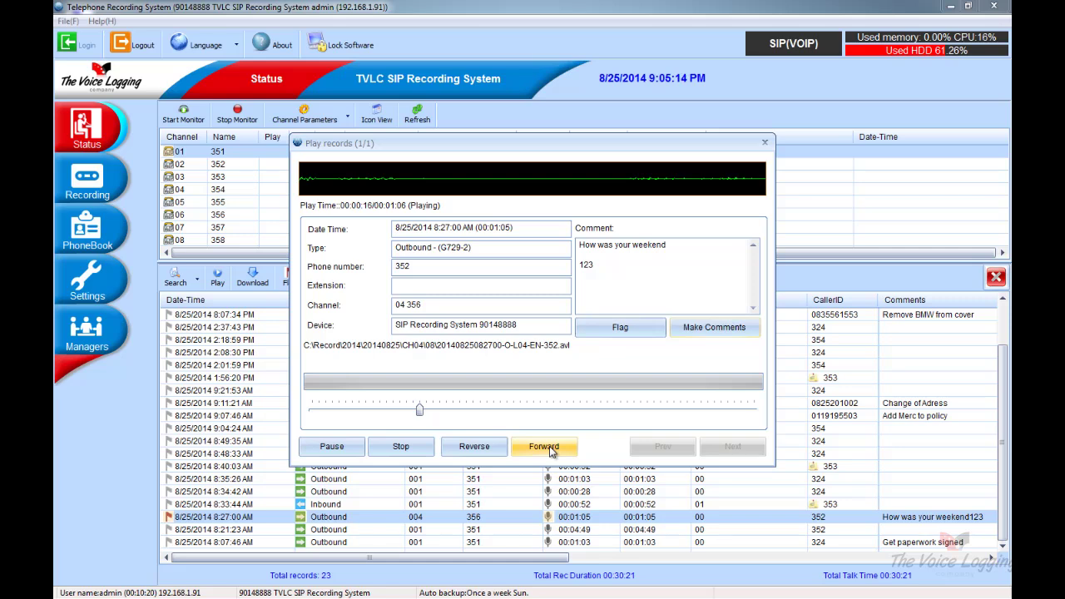
Stop playback, move the position slider further into the call, and close the player
left_click(412, 447)
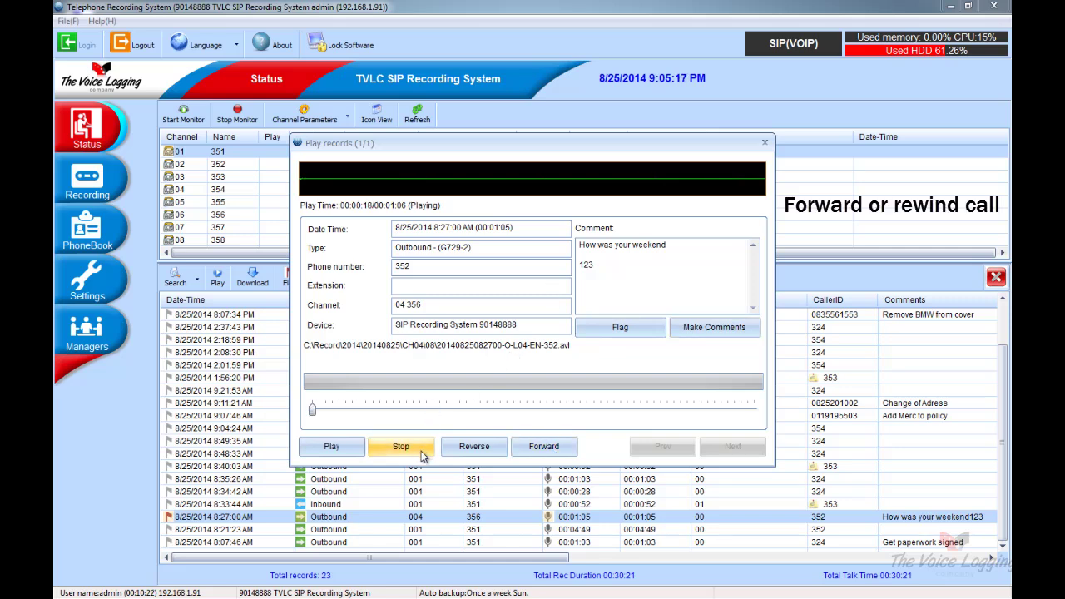
left_click_drag(322, 411, 388, 407)
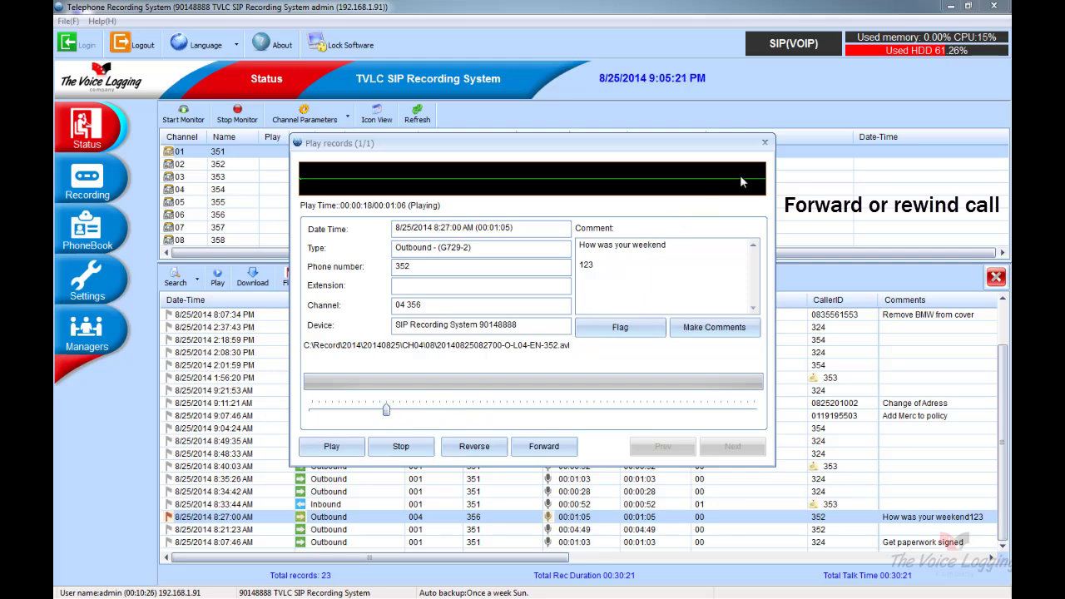
left_click(766, 147)
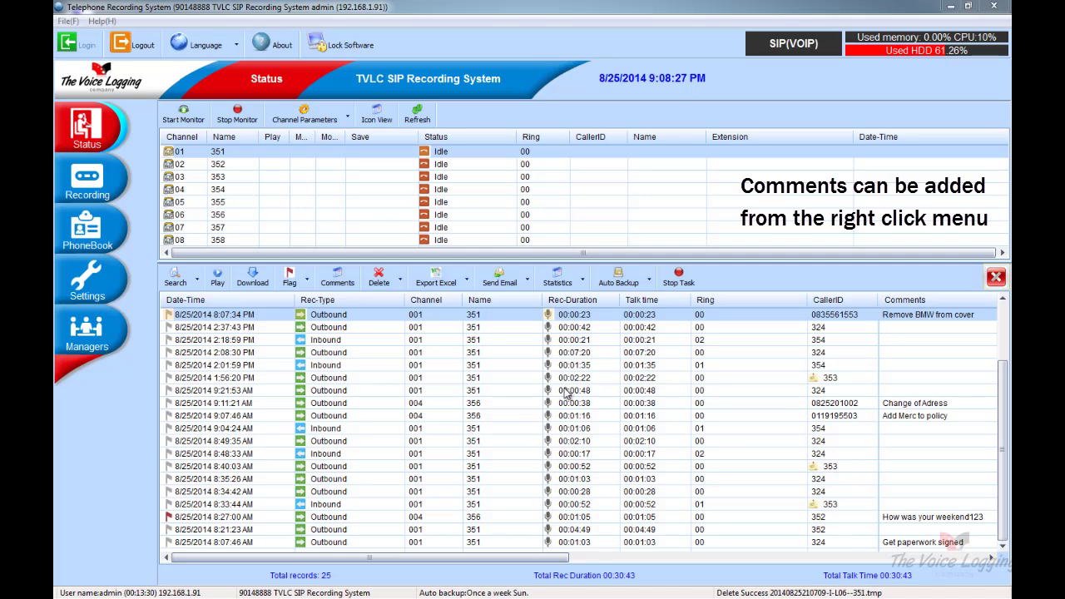
Give the 2:01:59 PM call the file comment 'Add car'
right_click(907, 366)
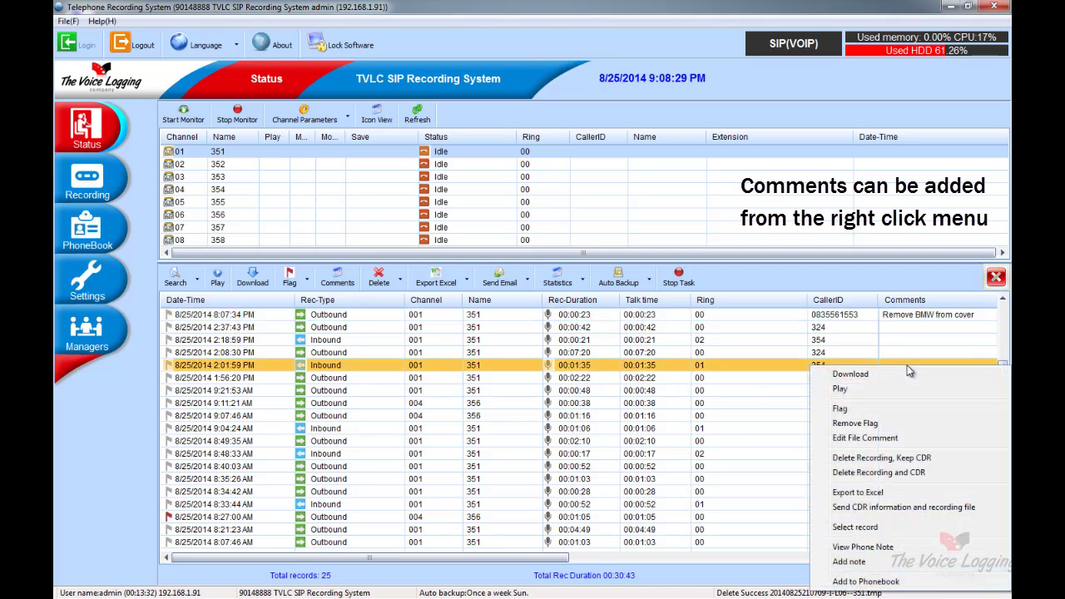
left_click(890, 438)
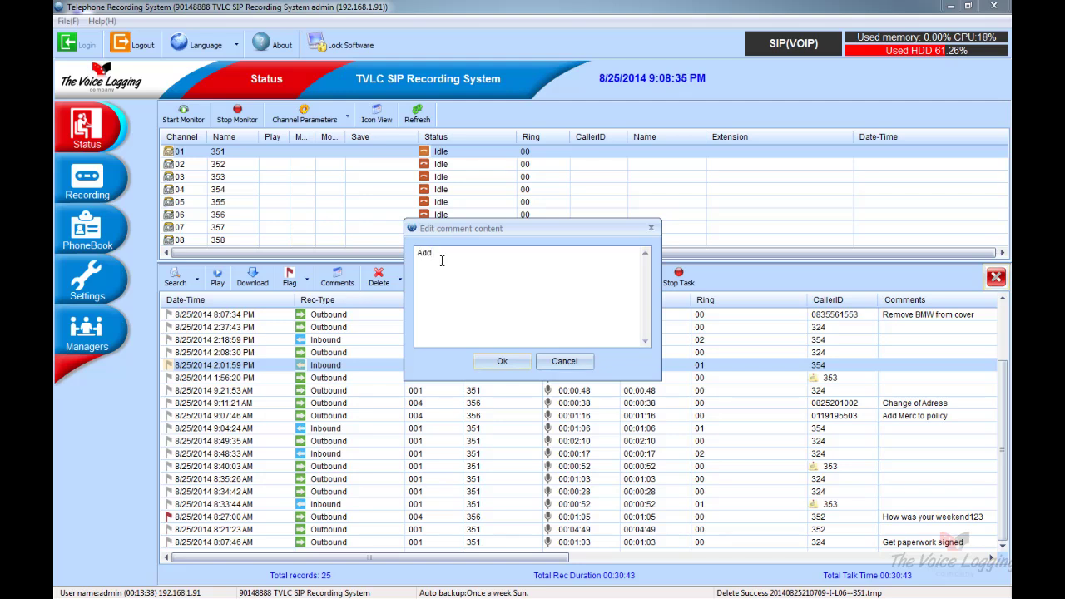
type("Add cra")
left_click(506, 357)
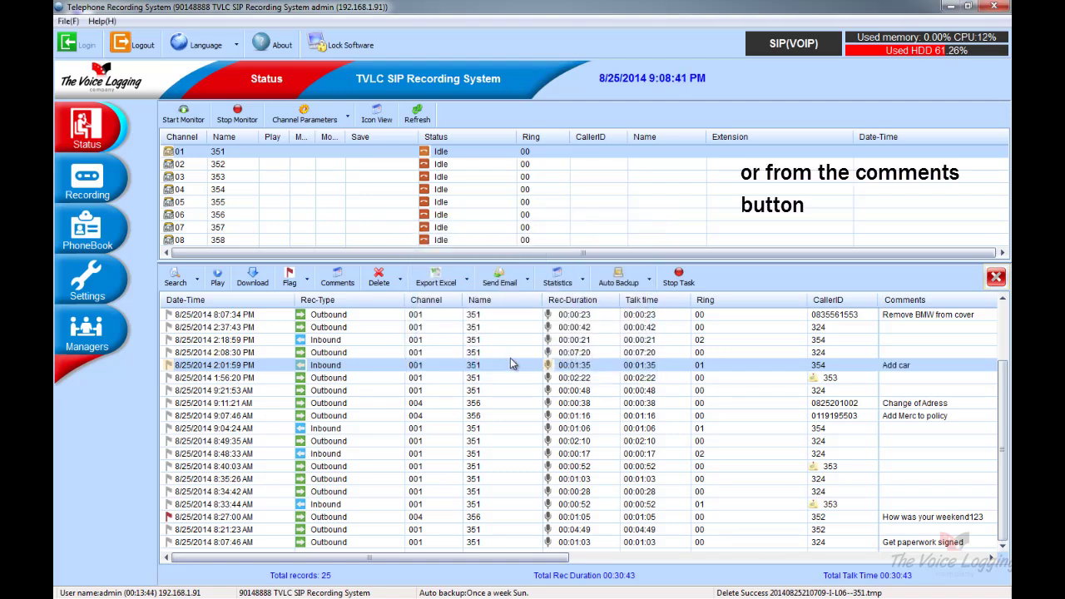
Append 123 to that comment so it reads 'Add car 123'
left_click(337, 277)
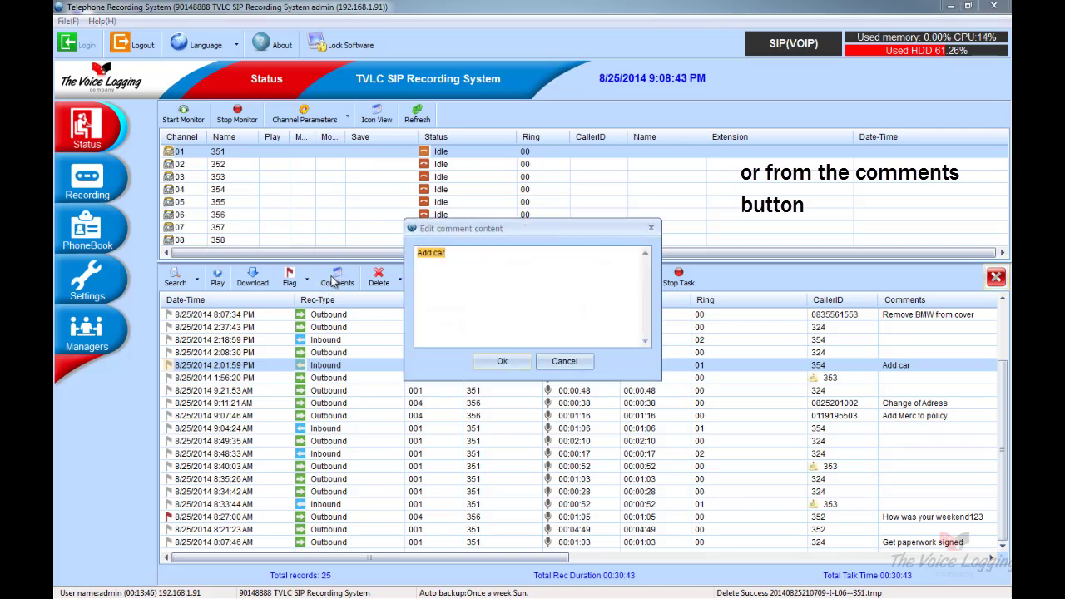
left_click(458, 257)
type("123")
left_click(501, 363)
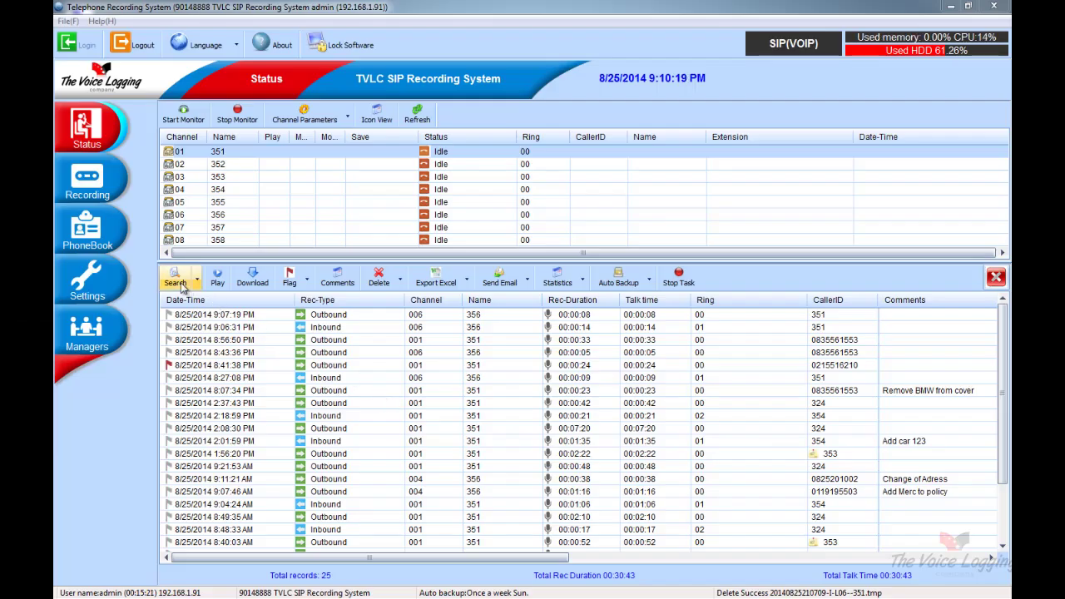
Search records by the caller's phone number, narrowing the list to 4 calls
left_click(175, 278)
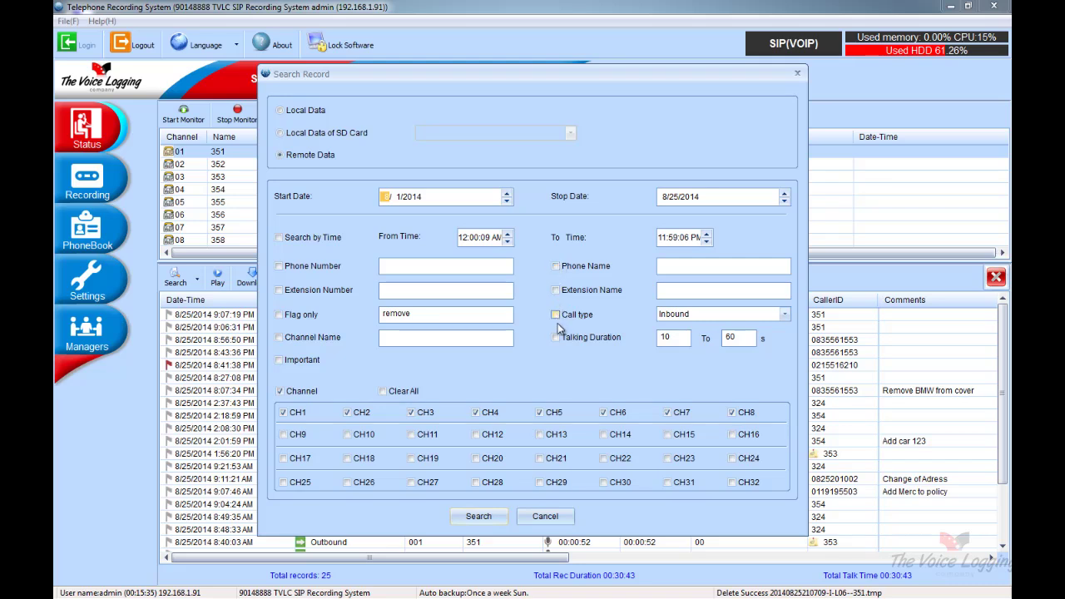
left_click(307, 267)
left_click(405, 265)
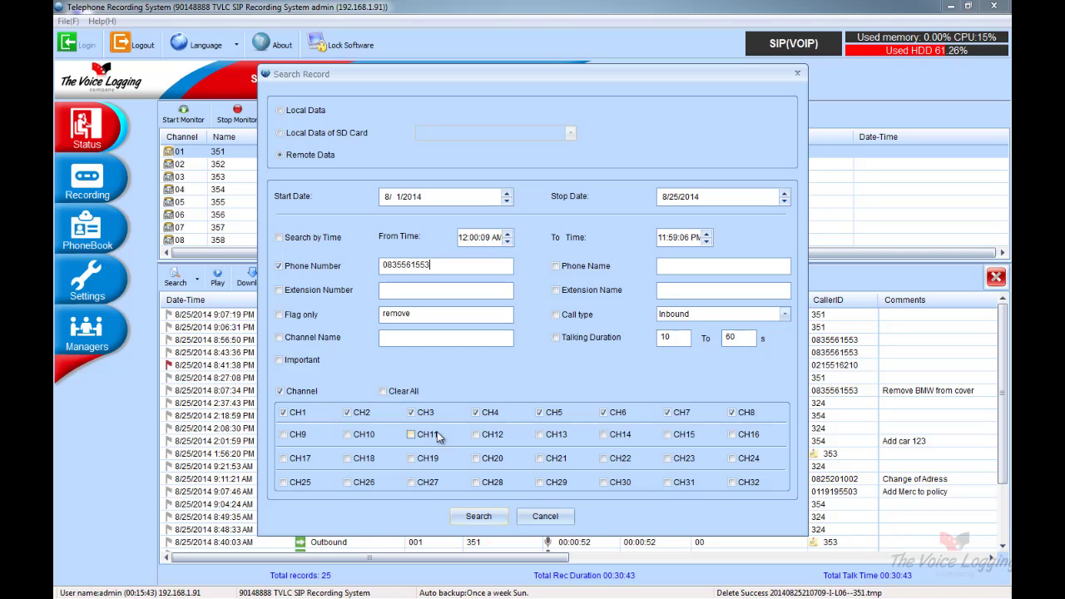
left_click(475, 517)
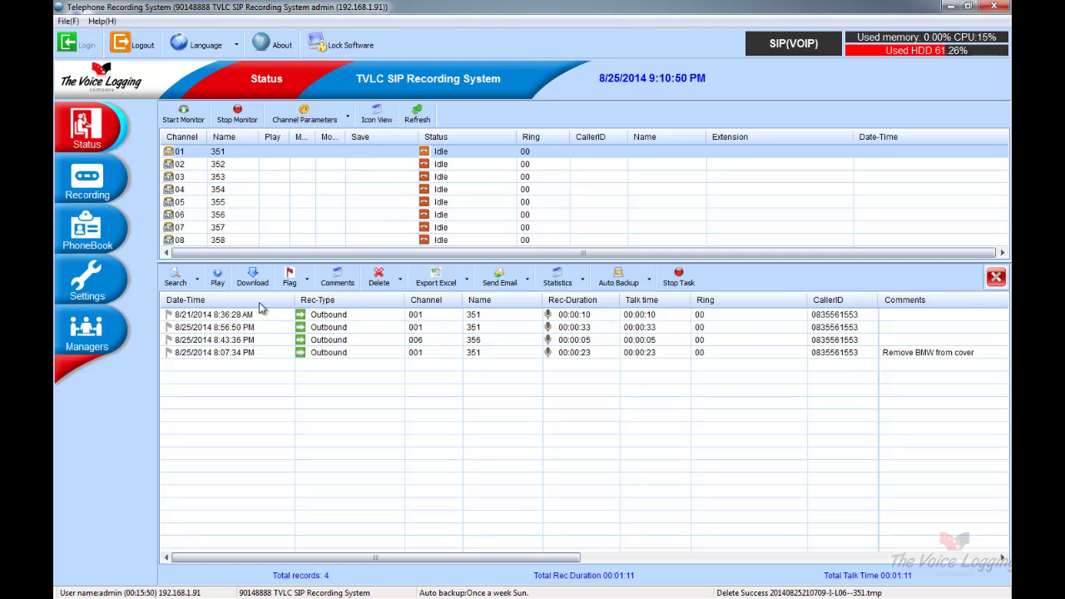
Search for flagged calls only, with the phone number filter switched off
left_click(175, 283)
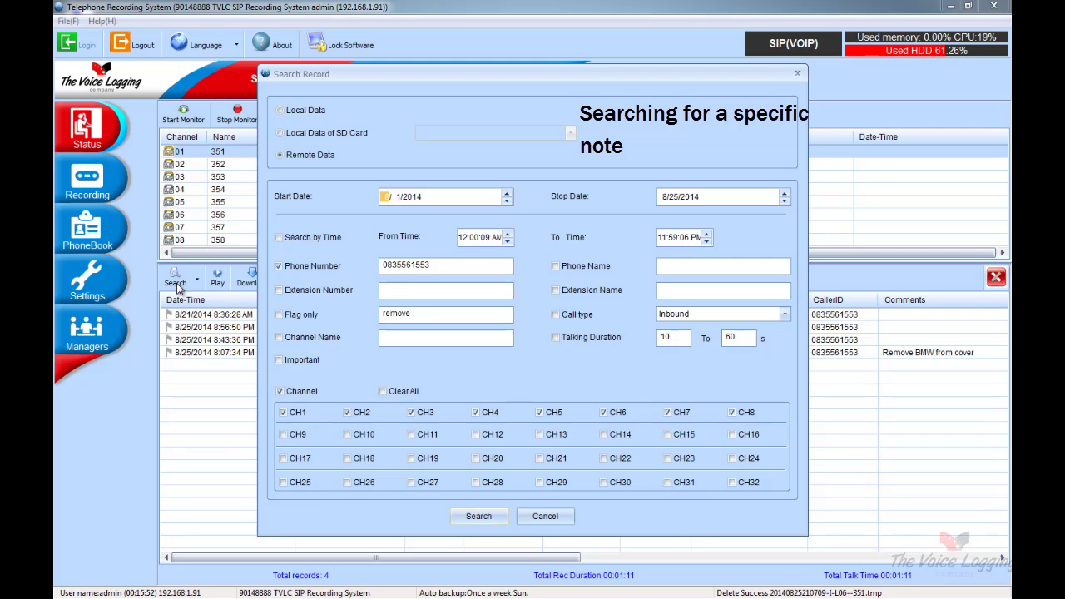
left_click(279, 316)
left_click(280, 267)
left_click(478, 515)
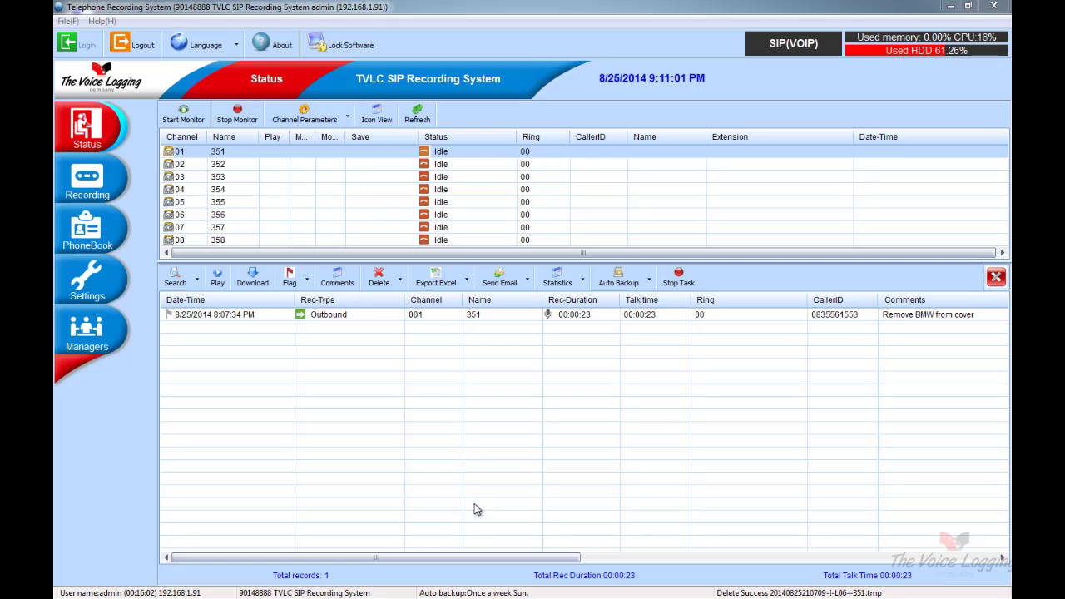
Search again with channels CH2–CH8 excluded, listing only CH1 calls
left_click(176, 278)
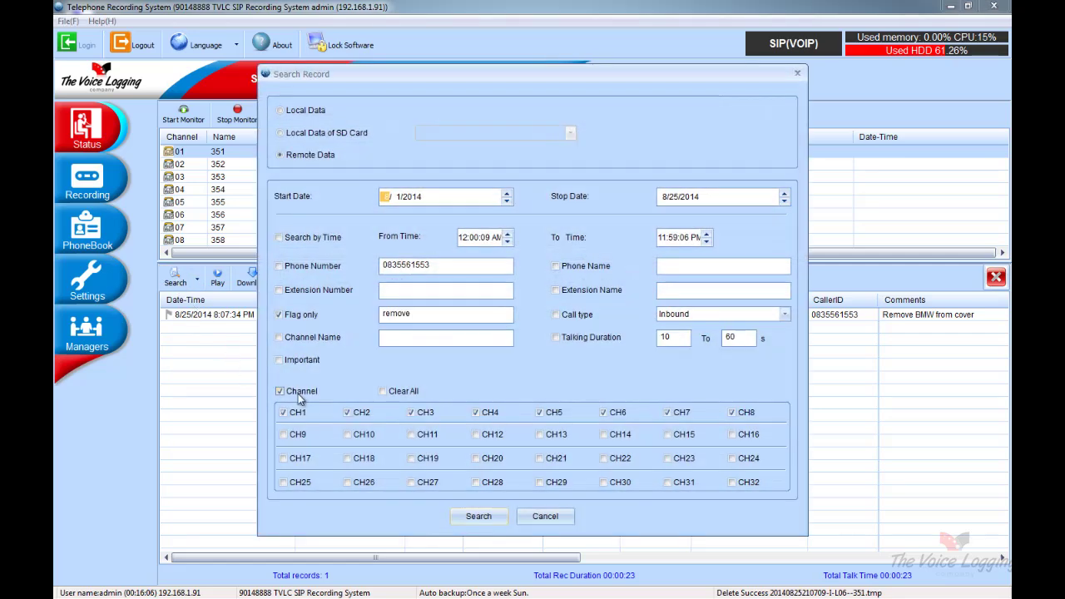
left_click(732, 412)
left_click(668, 412)
left_click(604, 413)
left_click(540, 413)
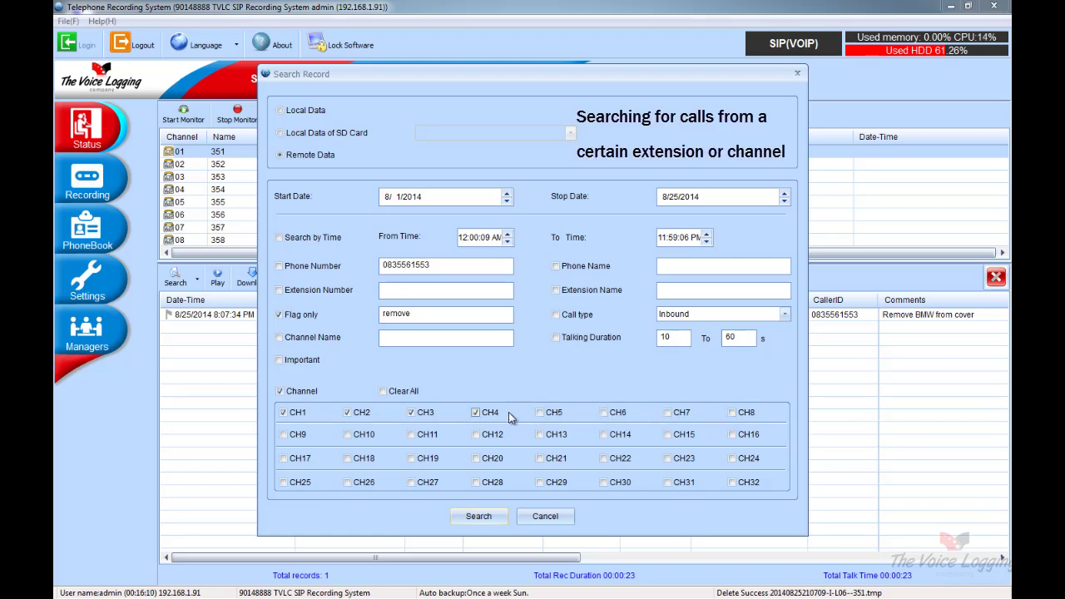
left_click(475, 412)
left_click(411, 412)
left_click(347, 413)
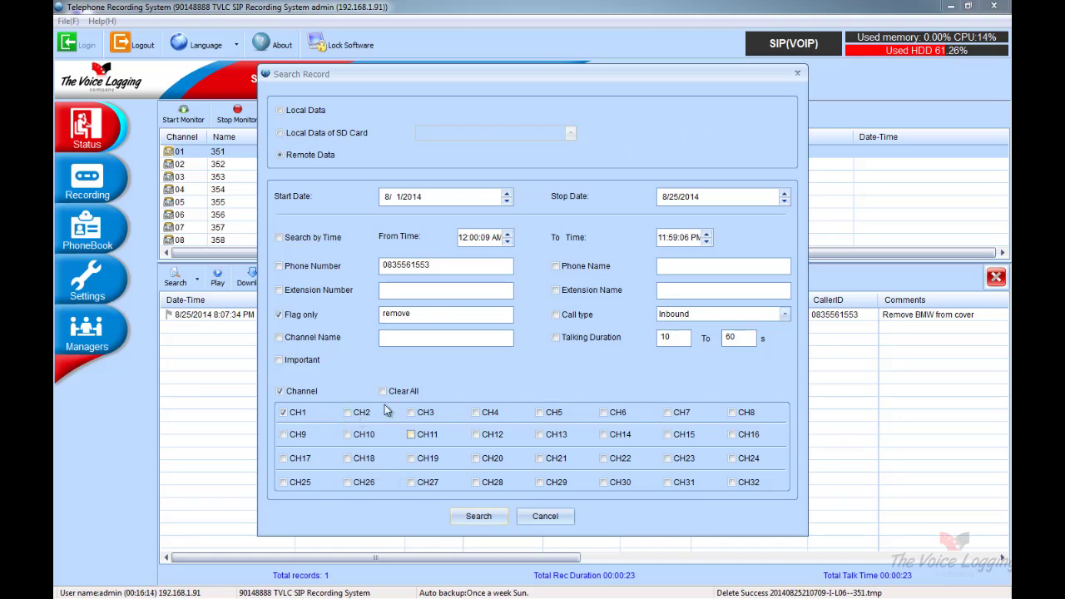
left_click(481, 517)
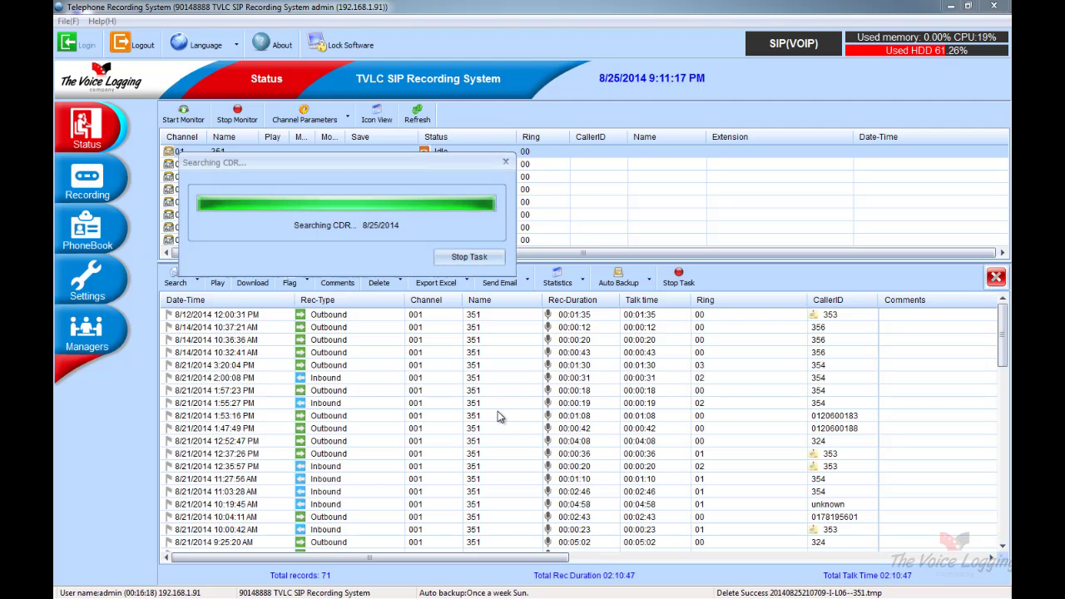
Select all 71 channel 1 results and export them to Excel
left_click(497, 314)
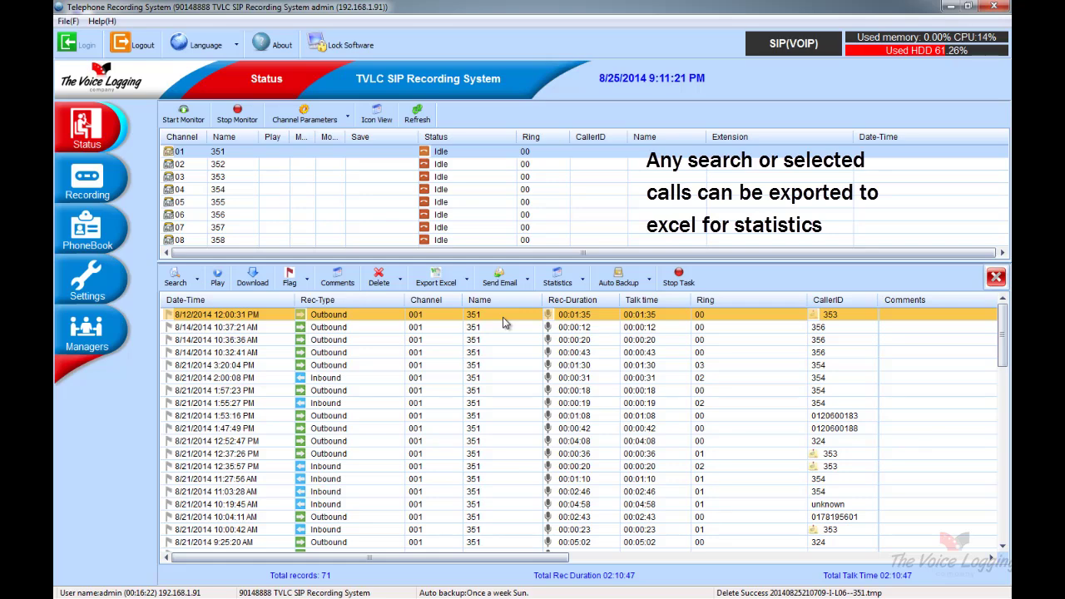
key("ctrl+a")
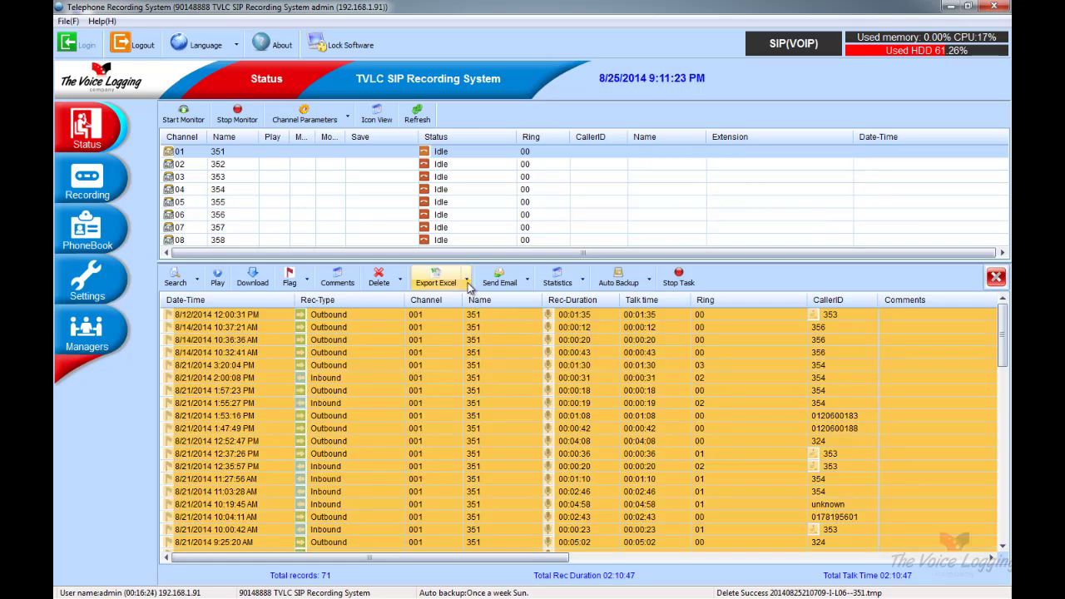
left_click(467, 283)
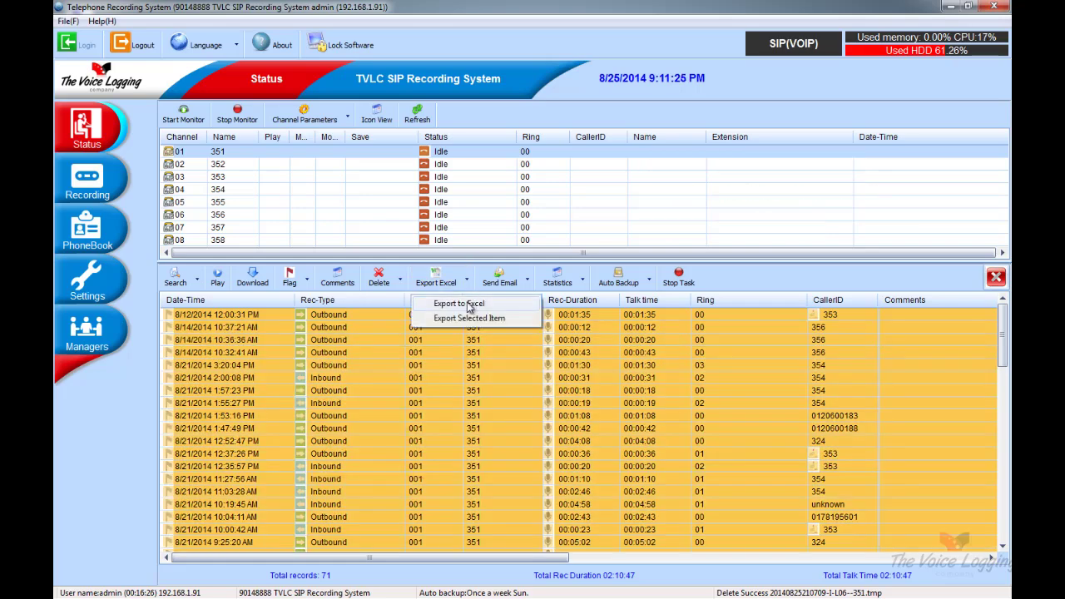
left_click(469, 305)
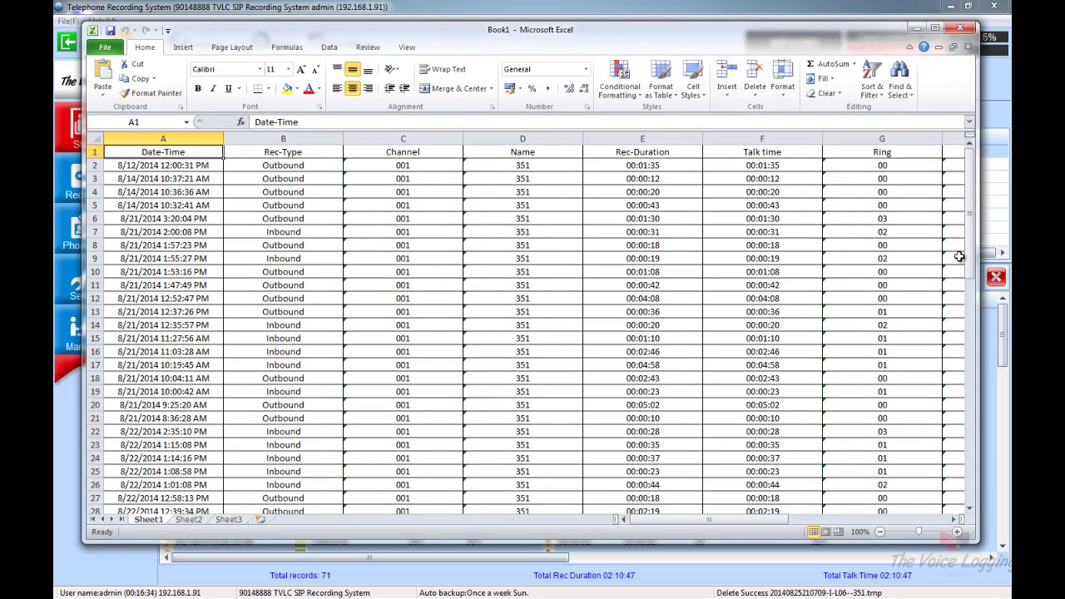
Check the exported sheet down to its 01:45:25 Total row, then close Book1 without saving
left_click_drag(972, 249, 973, 480)
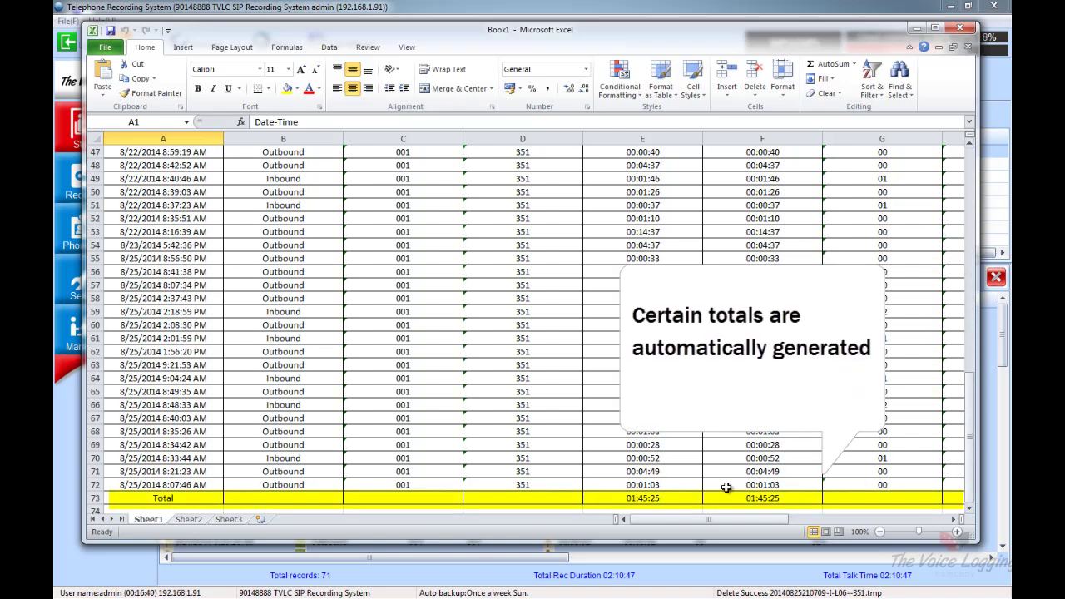
left_click_drag(172, 498, 873, 500)
left_click_drag(712, 522, 769, 520)
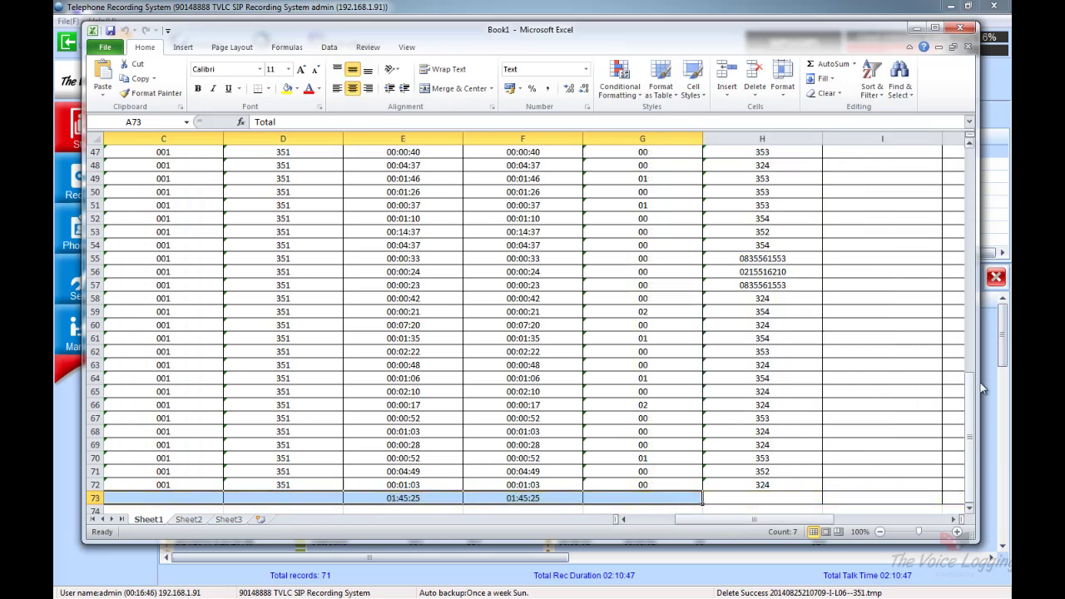
scroll(982, 388, "up", 15)
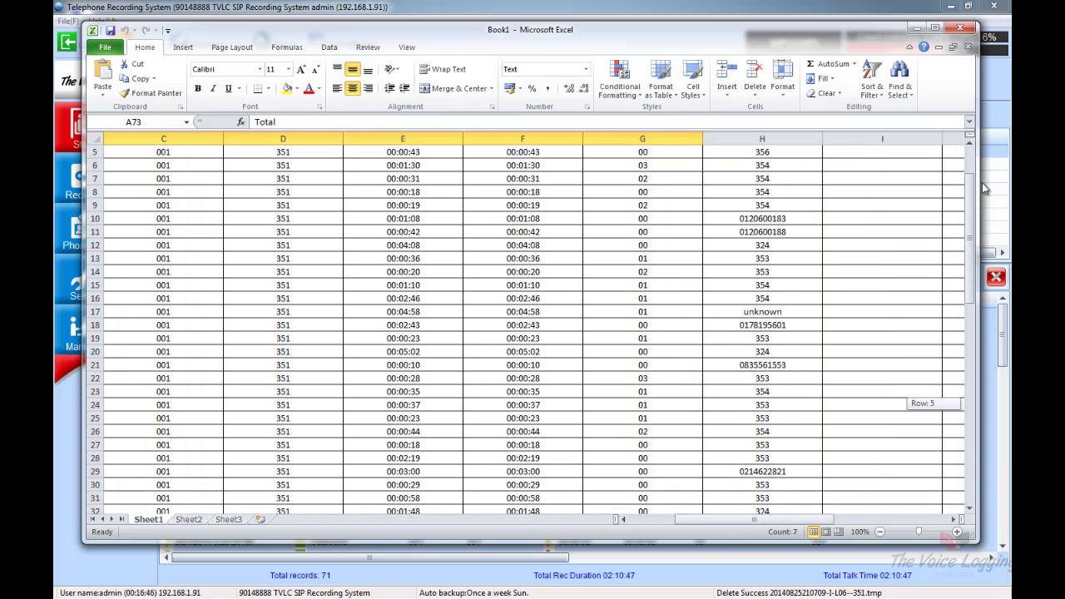
left_click(959, 29)
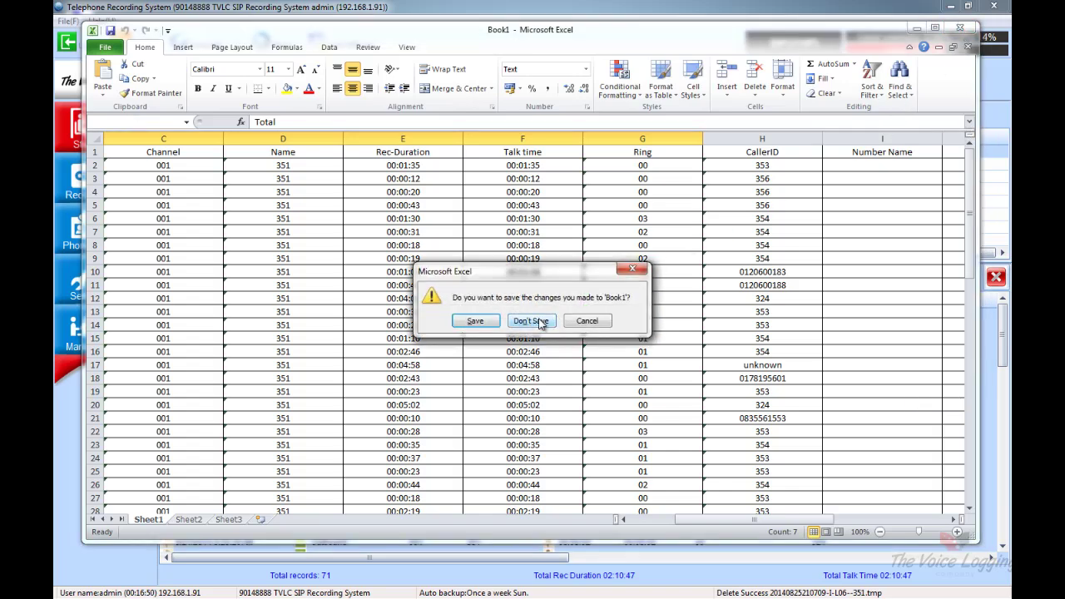
left_click(541, 323)
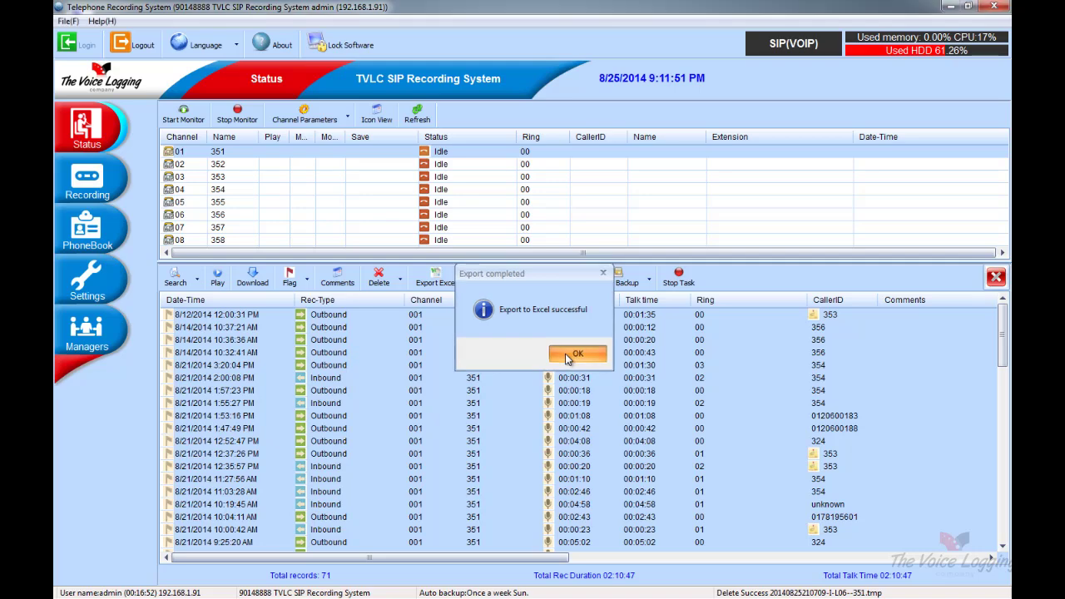
Dismiss the export message and calculate by-day call statistics for 2014-08-25
left_click(569, 355)
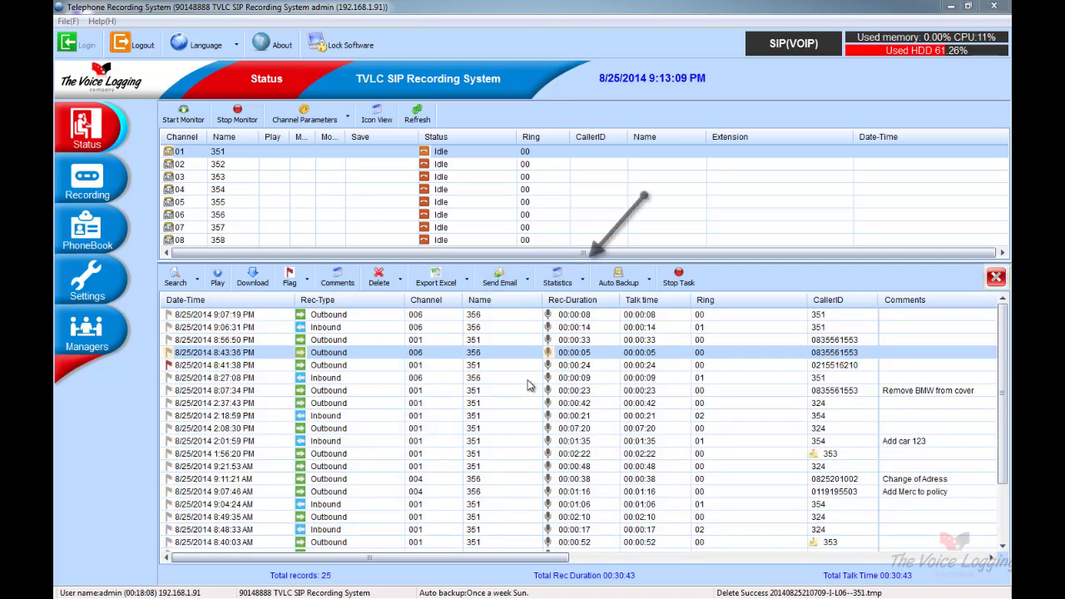
left_click(584, 286)
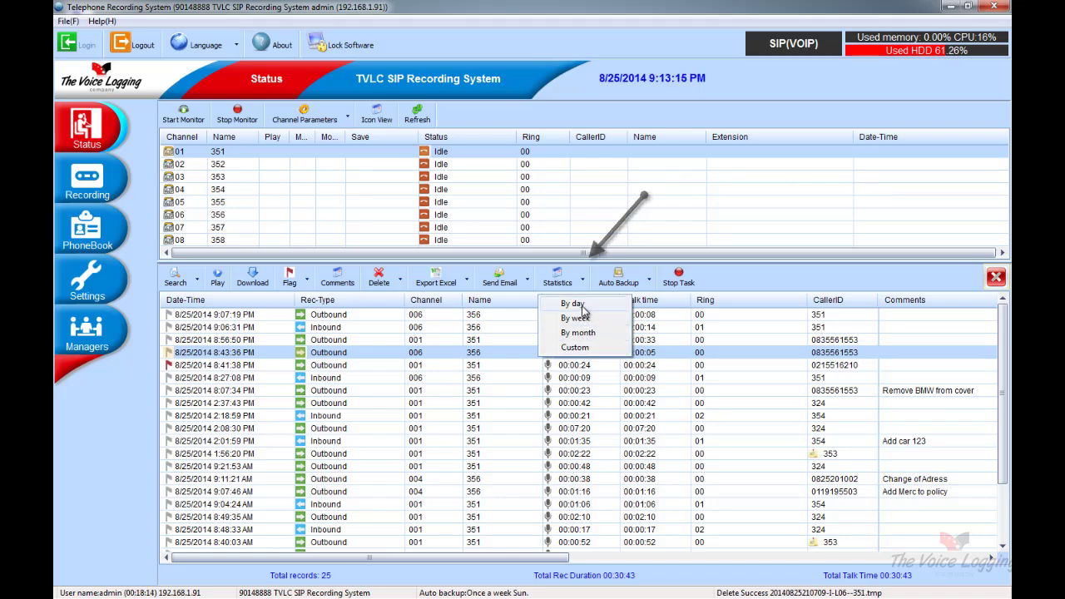
left_click(582, 305)
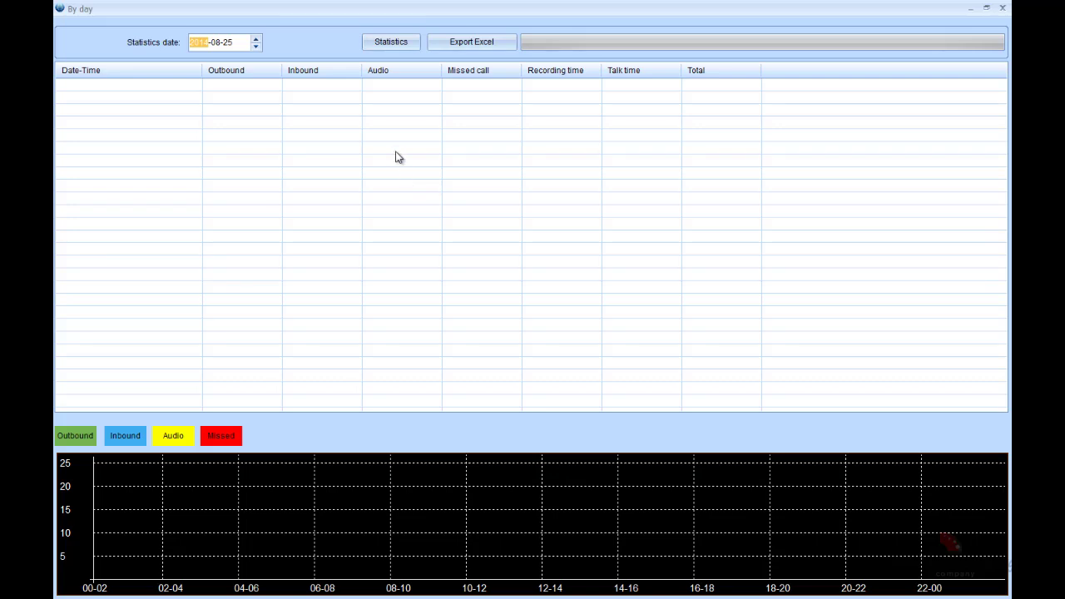
left_click(392, 46)
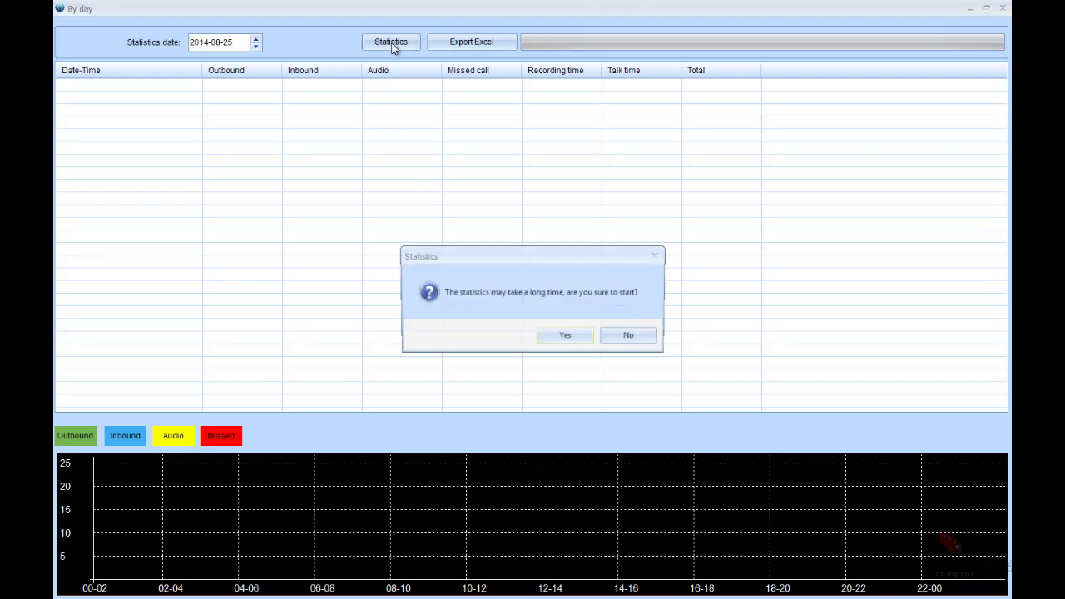
left_click(564, 339)
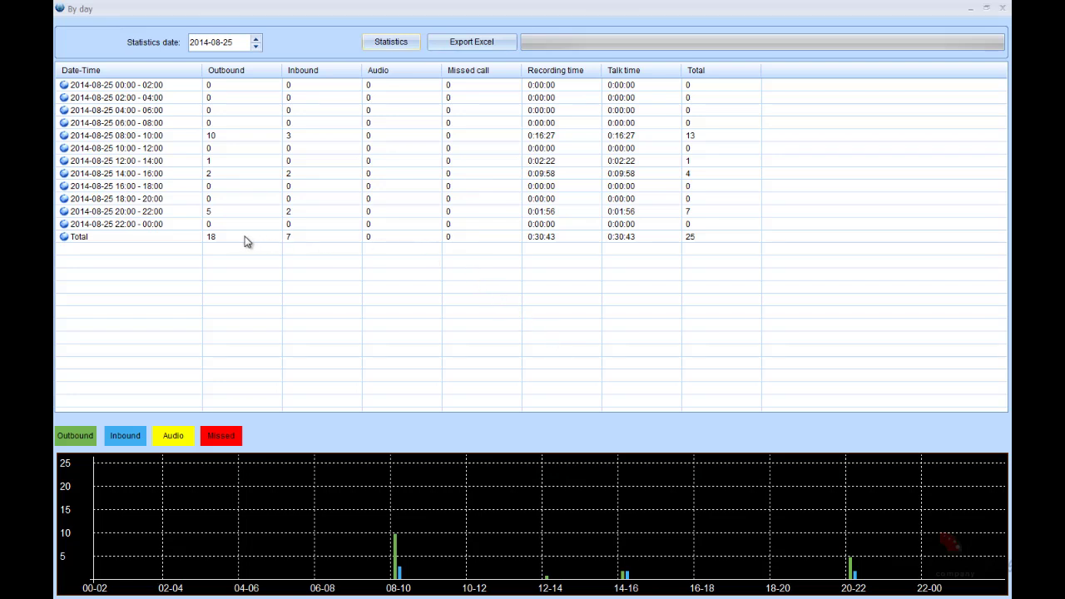
left_click(175, 238)
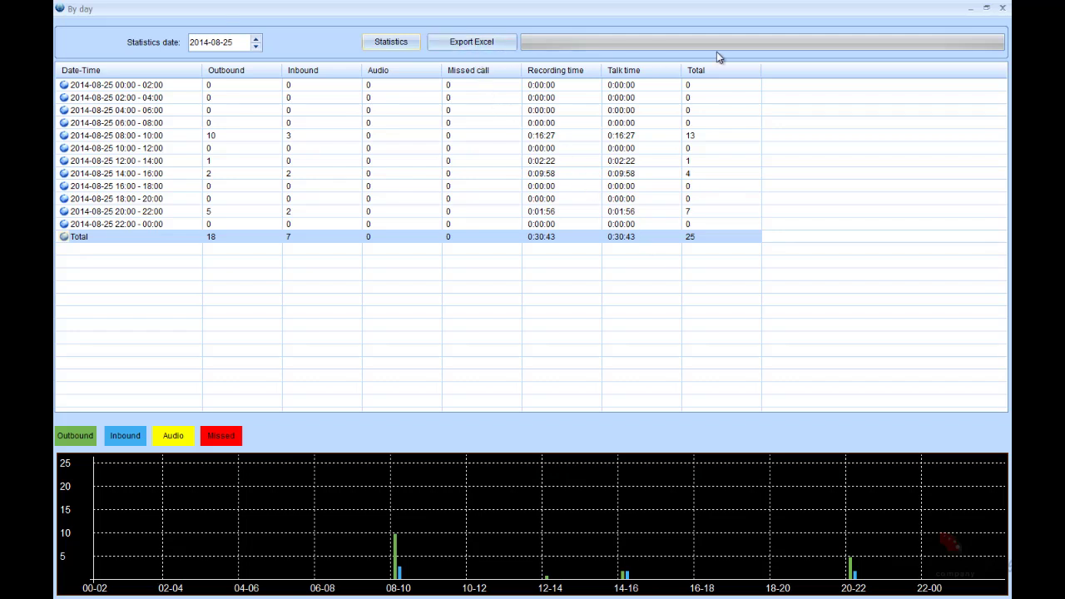
Restore the By day statistics window, move it aside, and close it
left_click(986, 7)
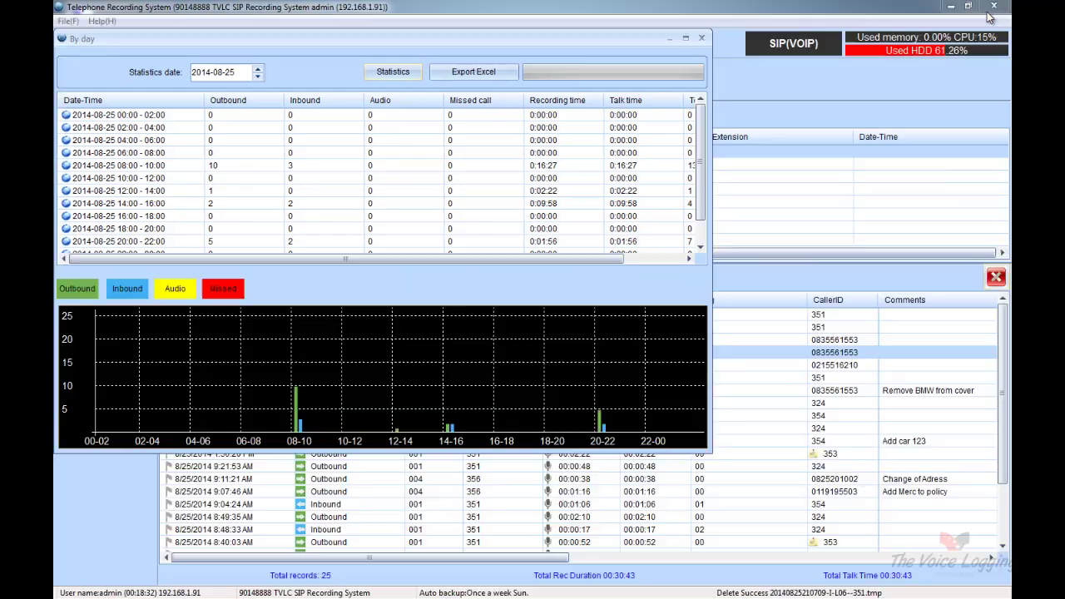
left_click_drag(624, 53, 894, 173)
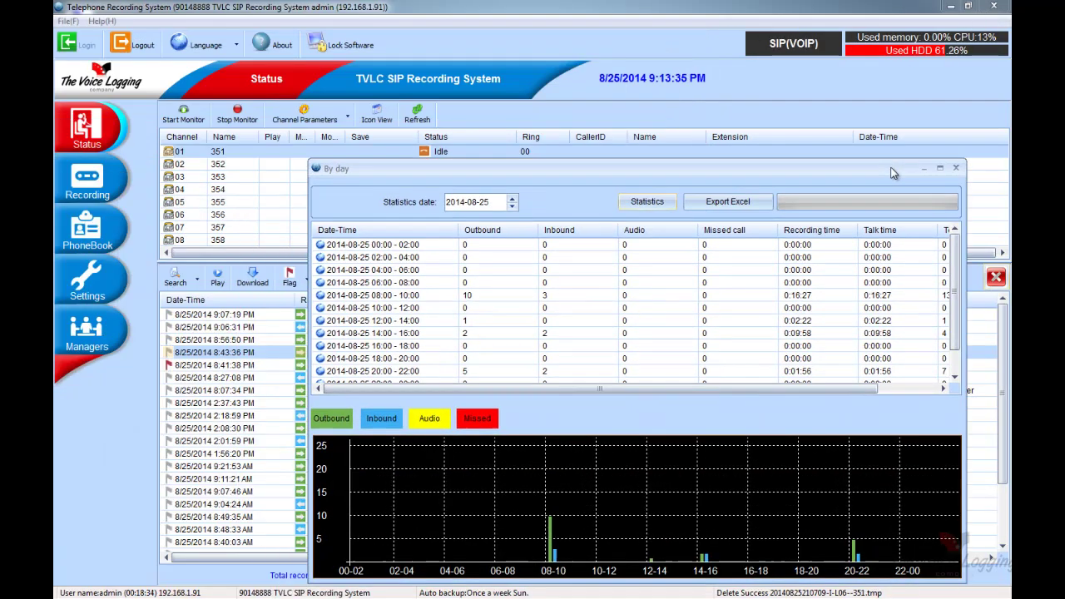
left_click(957, 169)
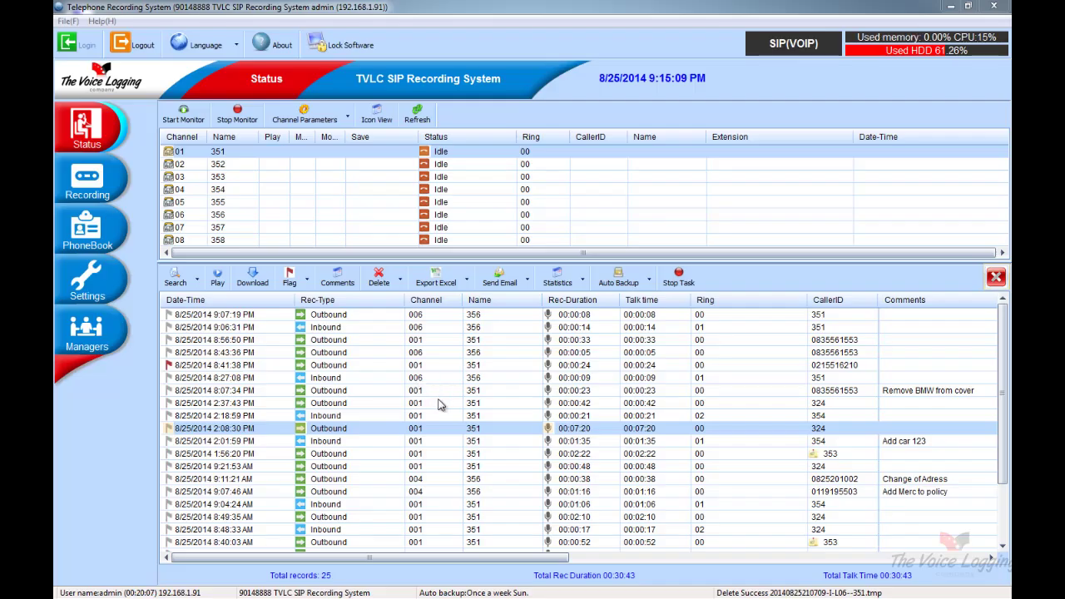
Email the 2:37:43 PM outbound call's CDR information together with its recording file
left_click(441, 405)
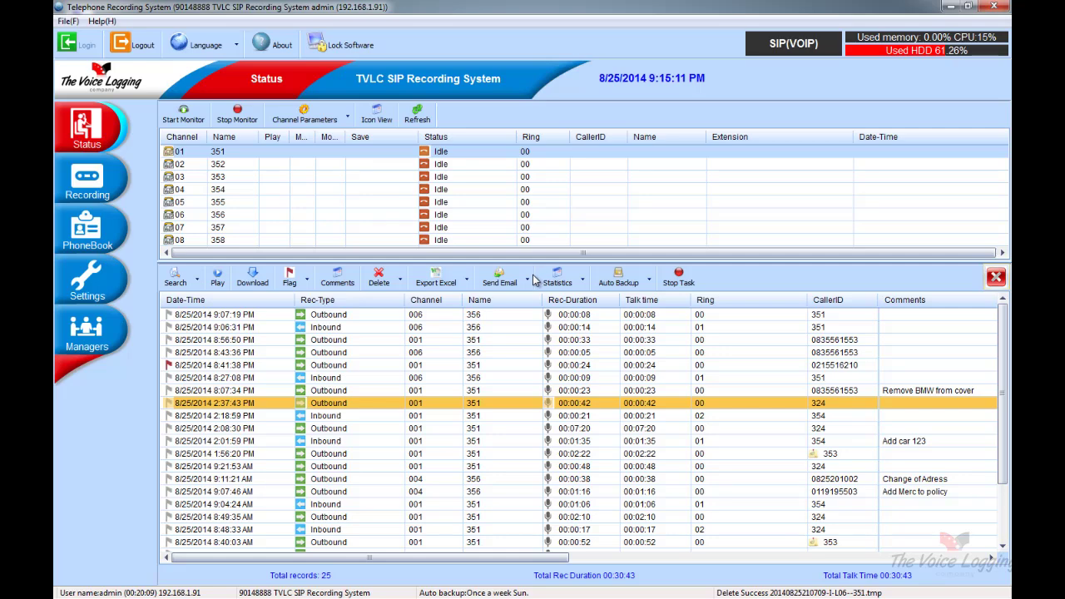
left_click(499, 279)
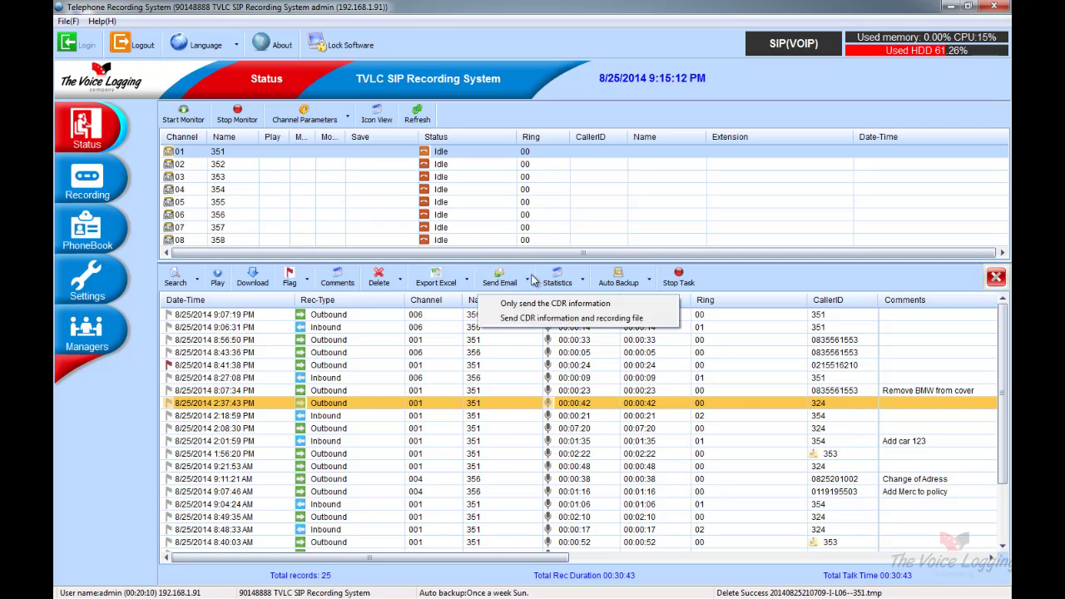
left_click(521, 318)
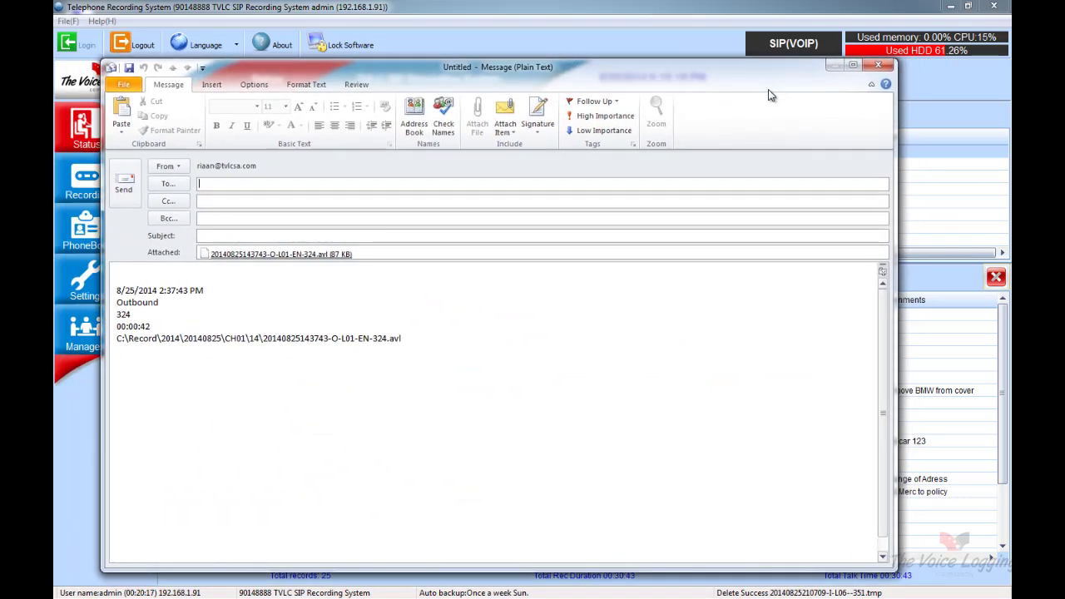
Address the Outlook message to the suggested recipient, give it the subject 'Recording', and send it
type("ri")
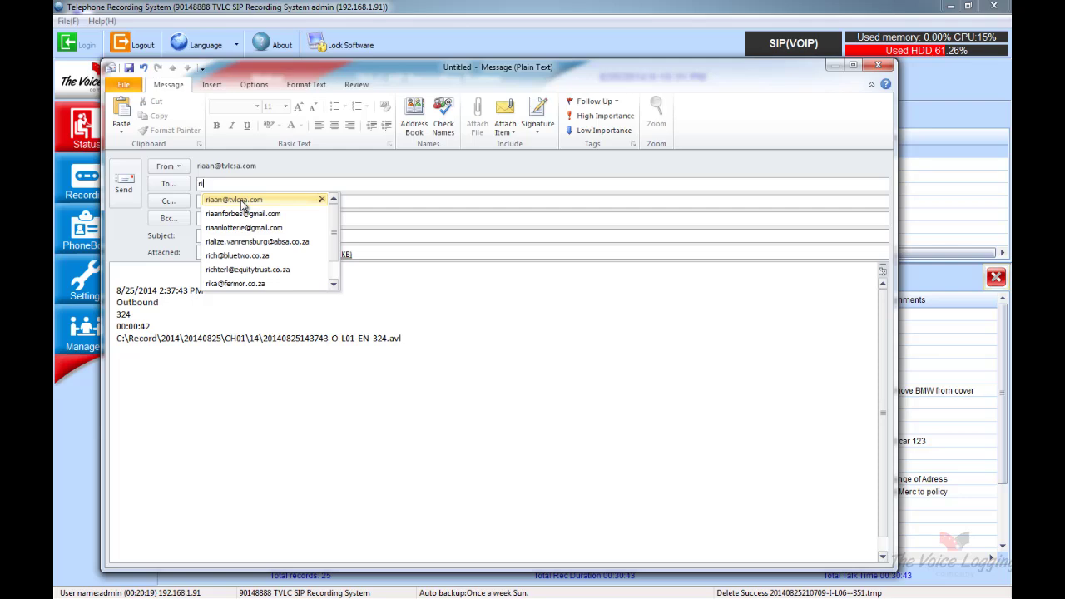
left_click(231, 200)
left_click(206, 234)
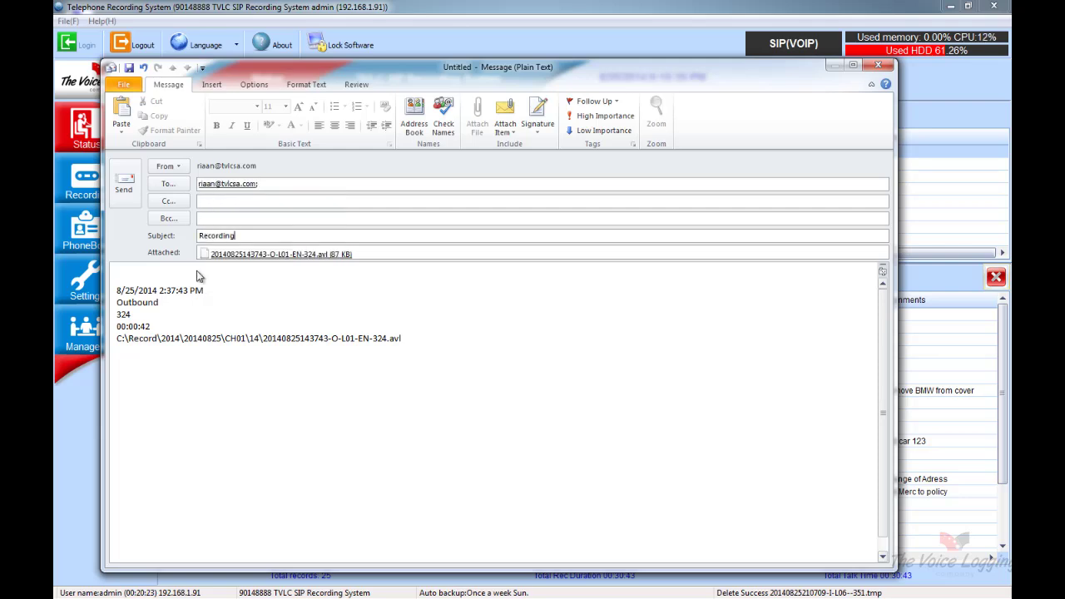
left_click(125, 184)
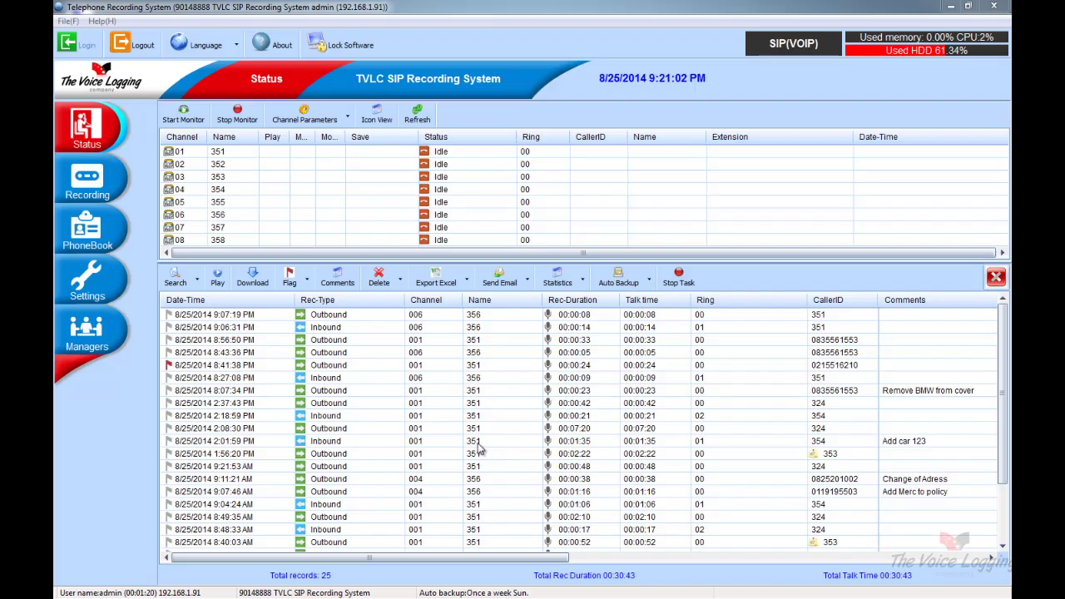
Add a new user in User Management, entering its user name and the password twice
left_click(88, 327)
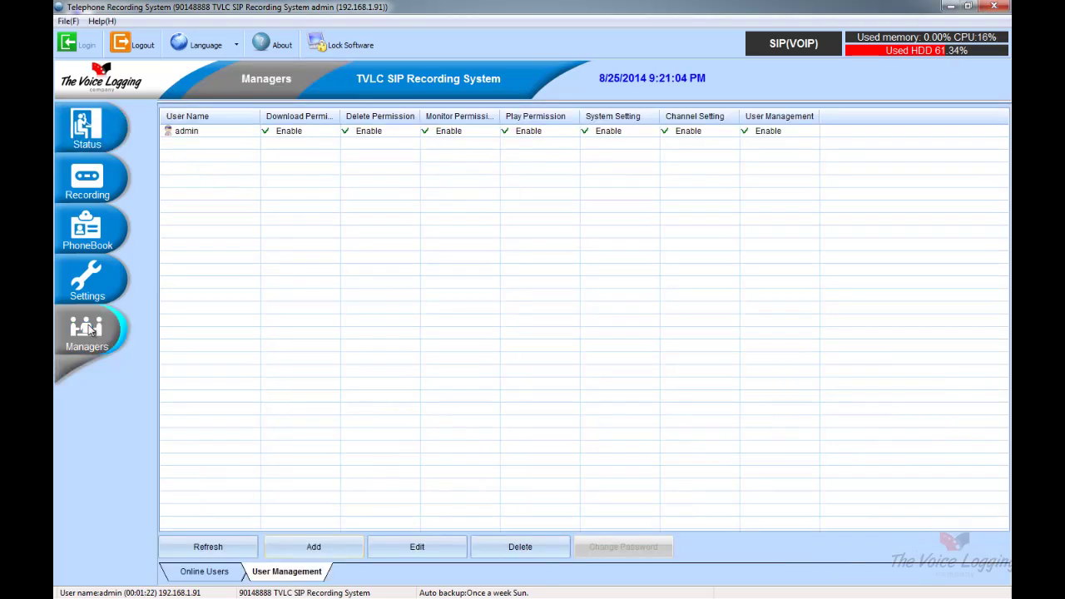
left_click(307, 543)
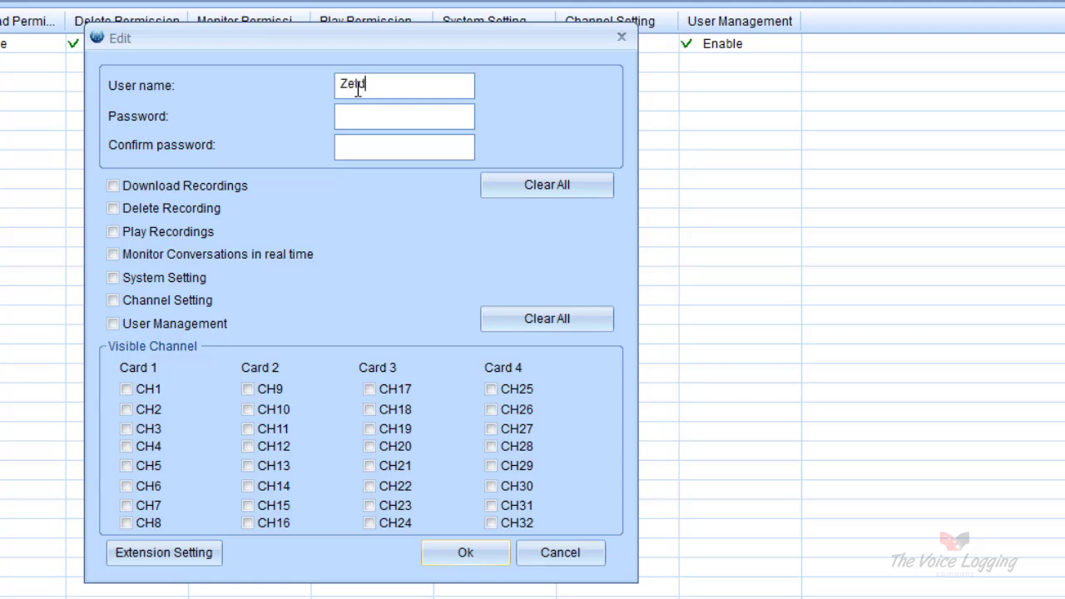
left_click(356, 118)
type("1")
left_click(358, 146)
type("1234")
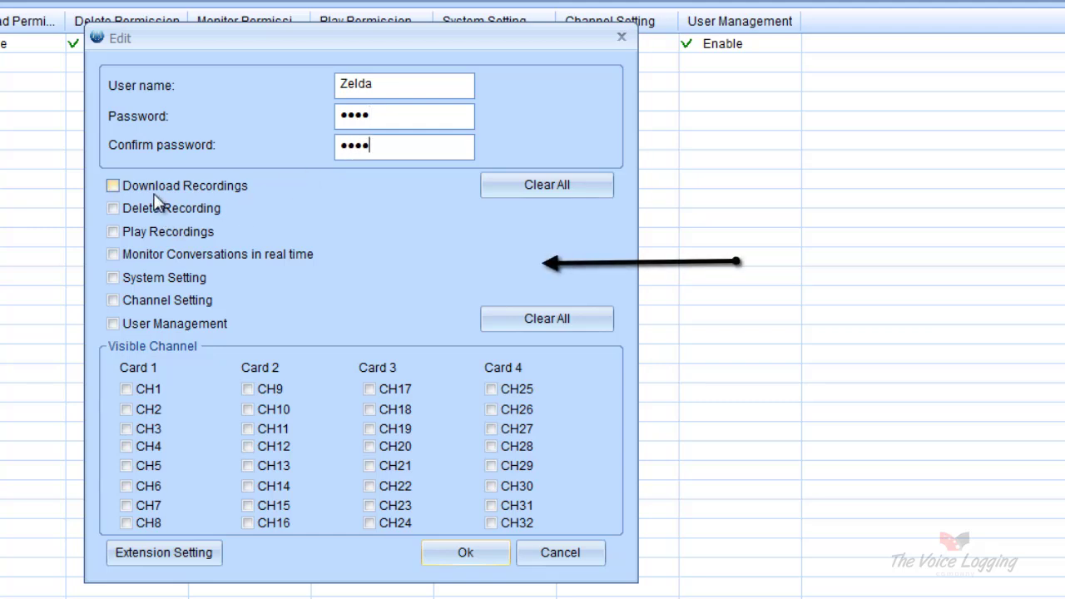
Grant only Download Recordings and Play Recordings rights on channel CH1, and save the user
left_click(152, 187)
left_click(152, 231)
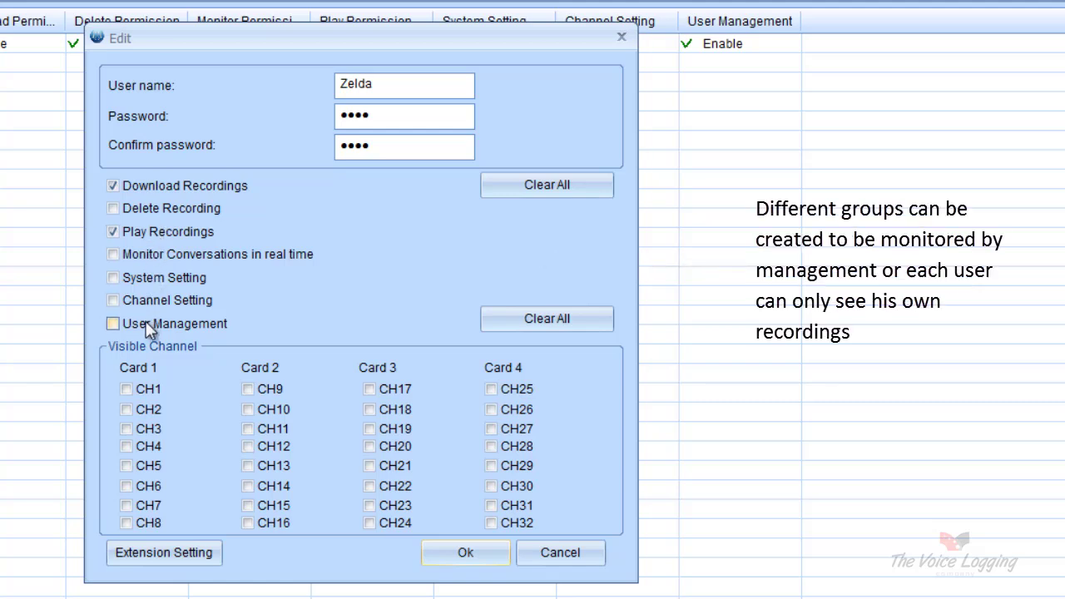
left_click(129, 385)
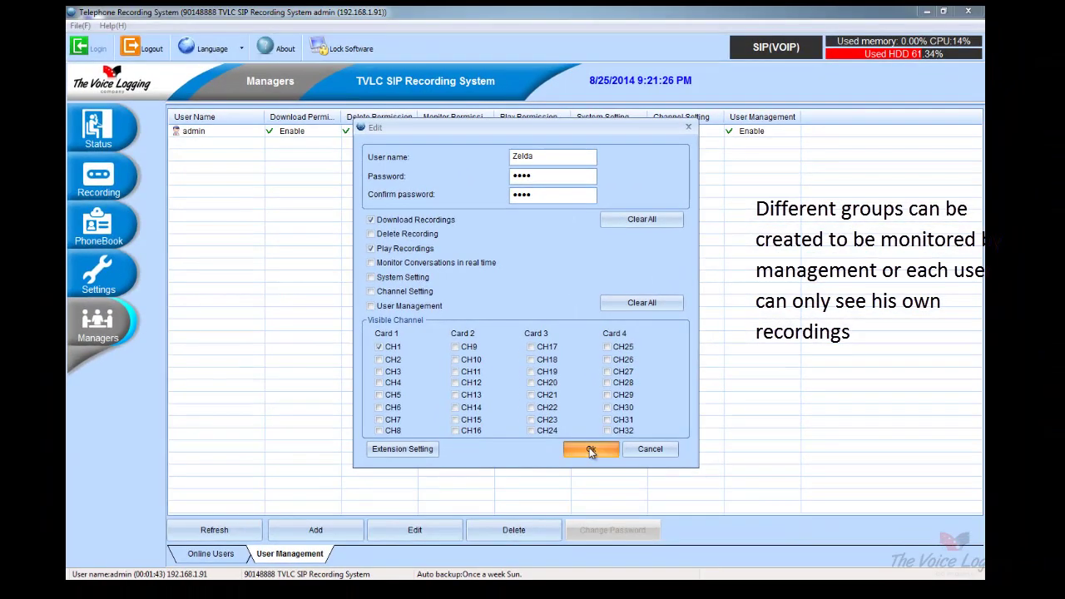
left_click(591, 449)
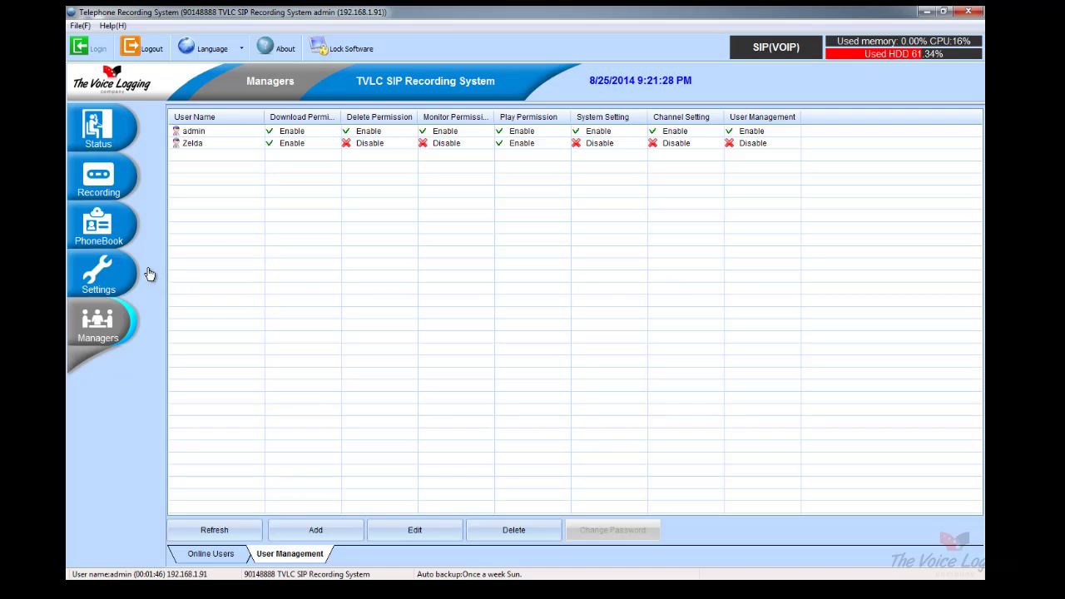
Log out of the admin account and confirm the logout
left_click(121, 198)
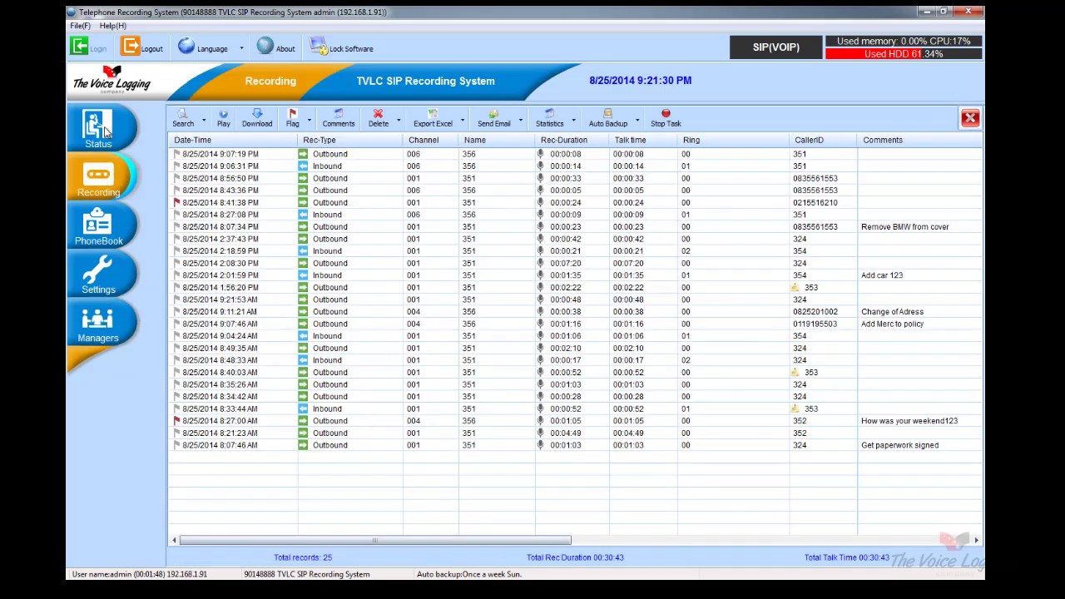
left_click(106, 131)
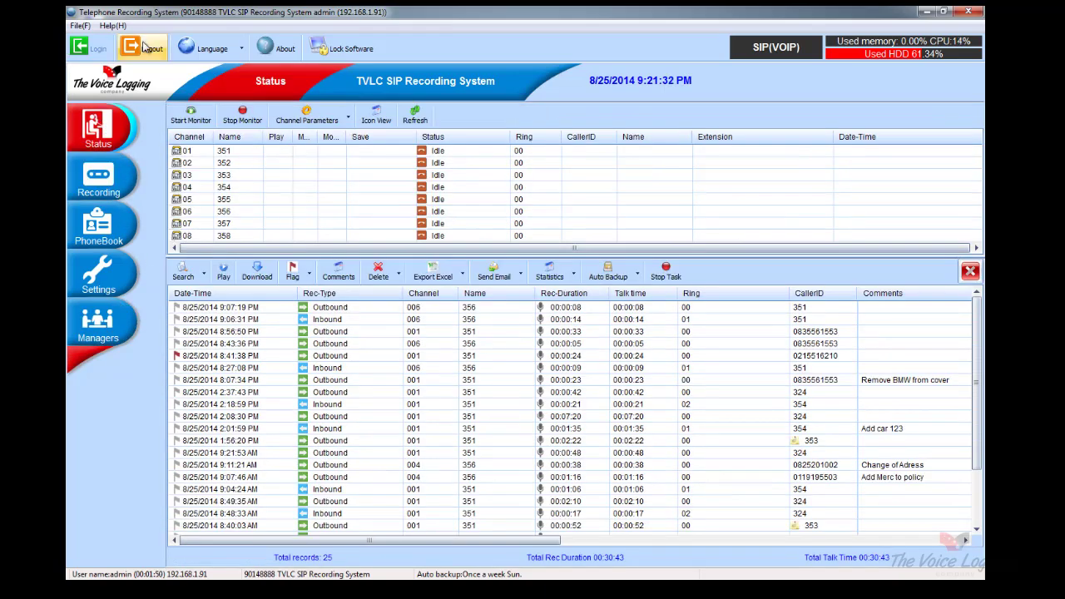
left_click(143, 49)
left_click(529, 328)
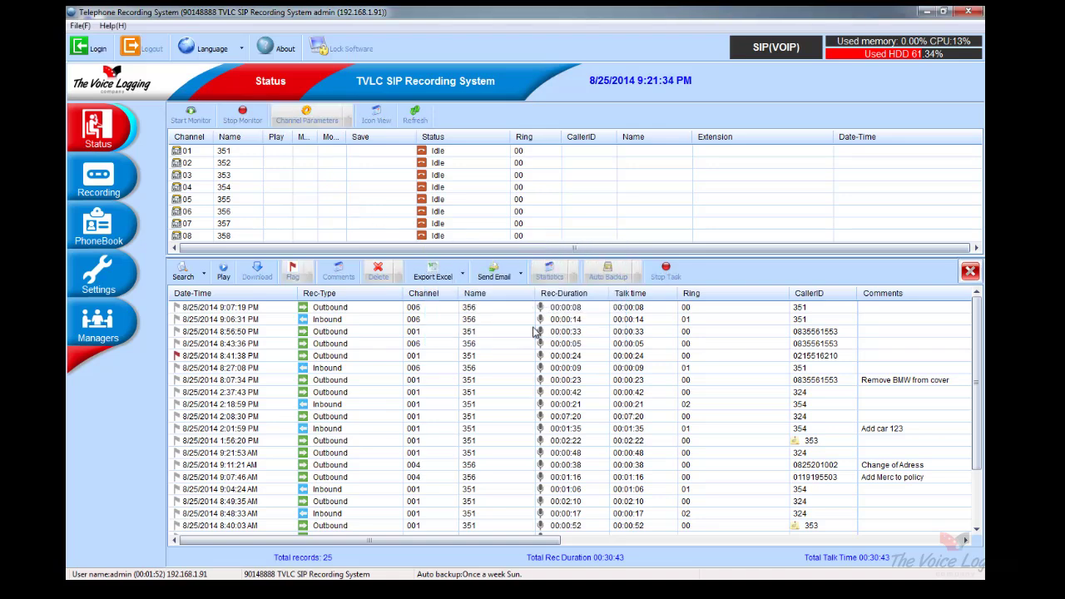
Log in with the new restricted user's name and password
left_click(93, 49)
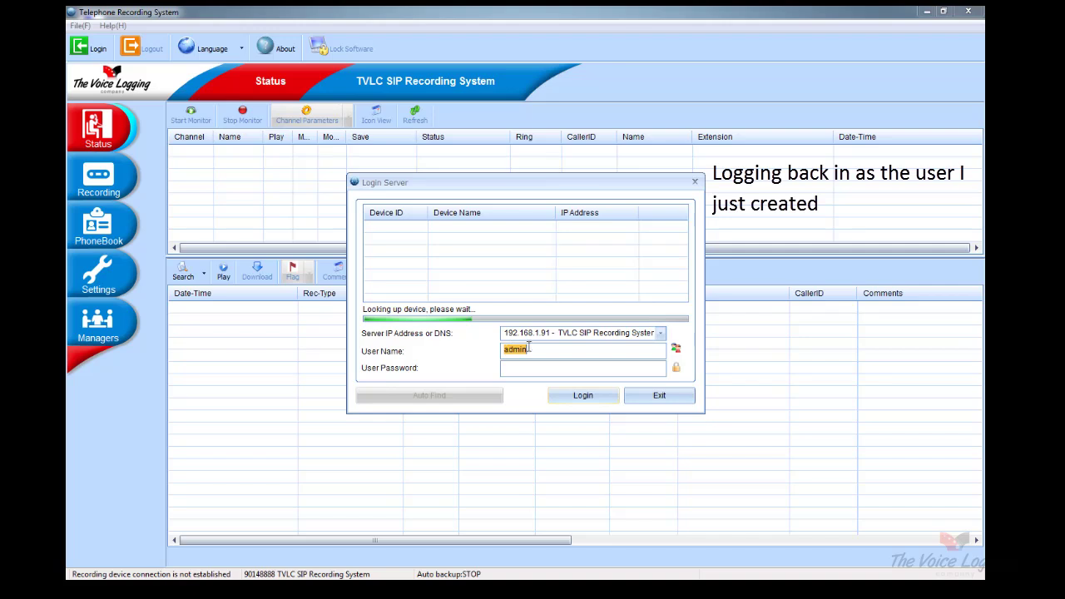
type("Zelda")
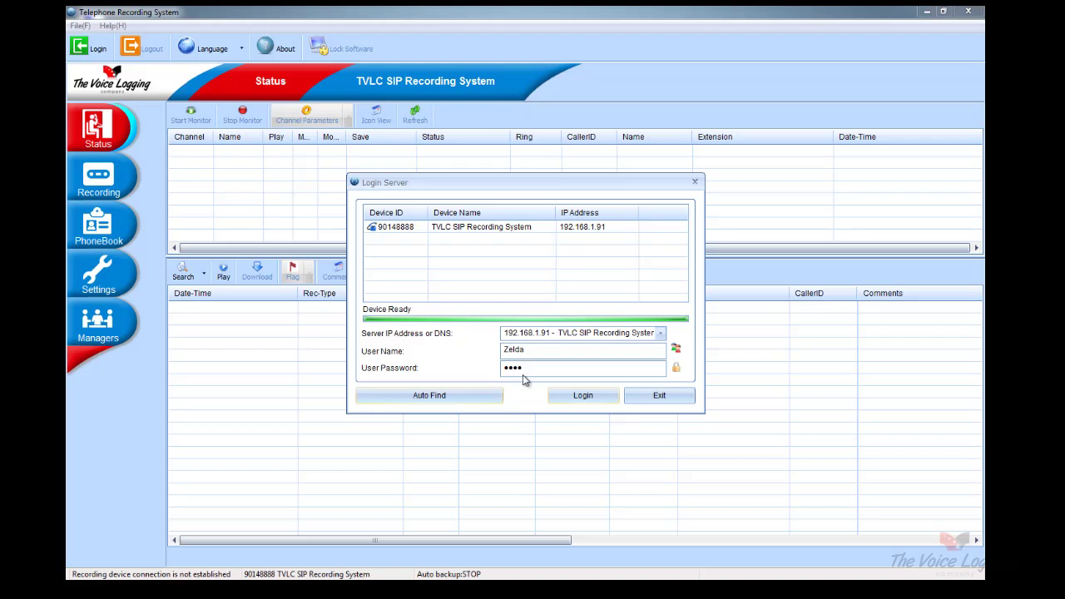
left_click(581, 396)
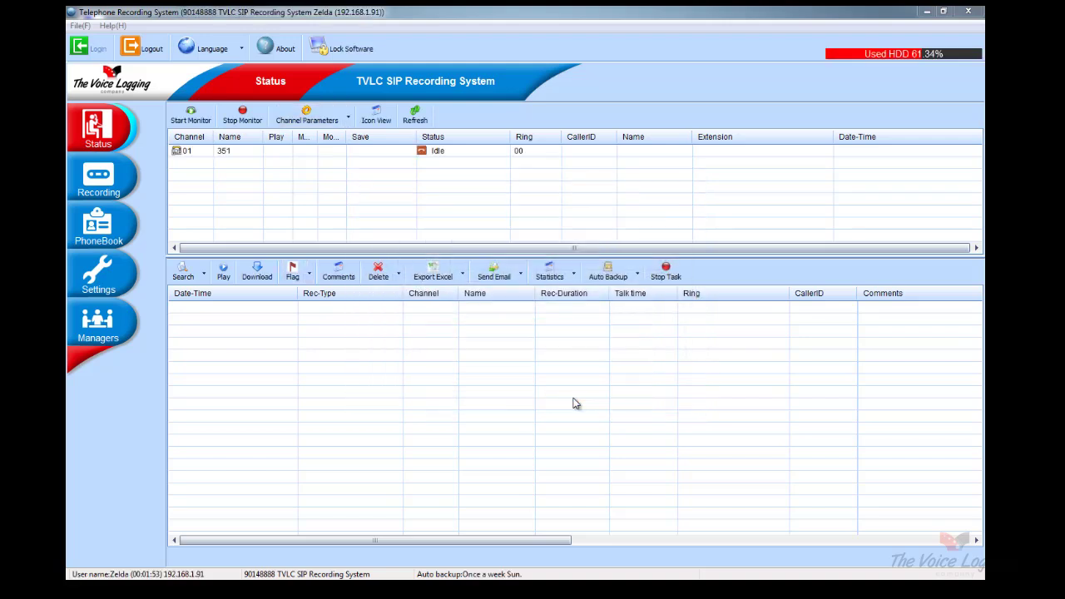
List This week's calls and attempt to delete a recording, which is refused for lack of permission
left_click(205, 278)
left_click(209, 325)
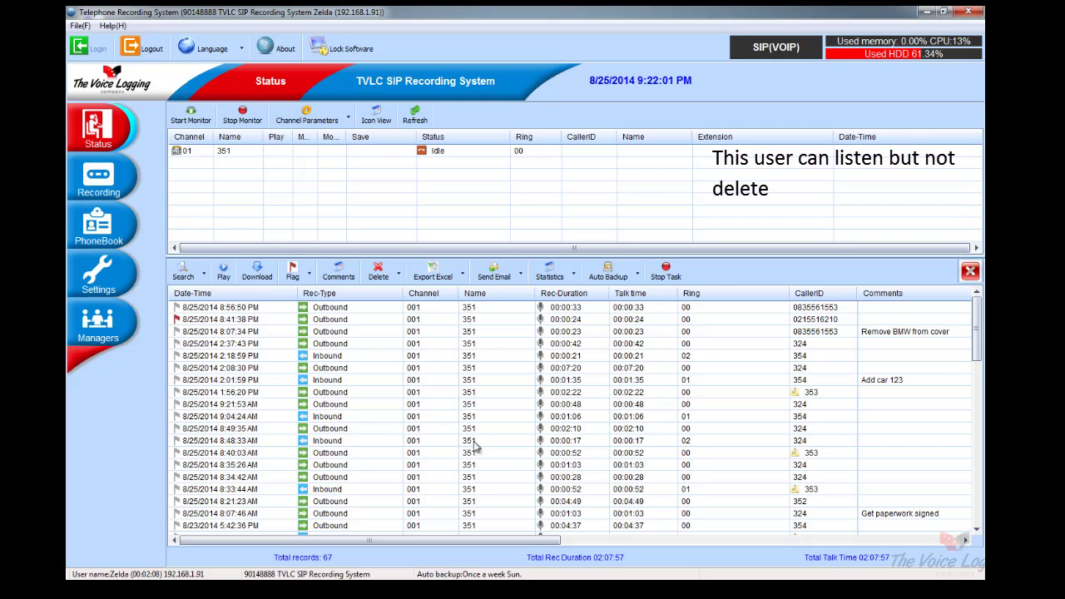
left_click(378, 272)
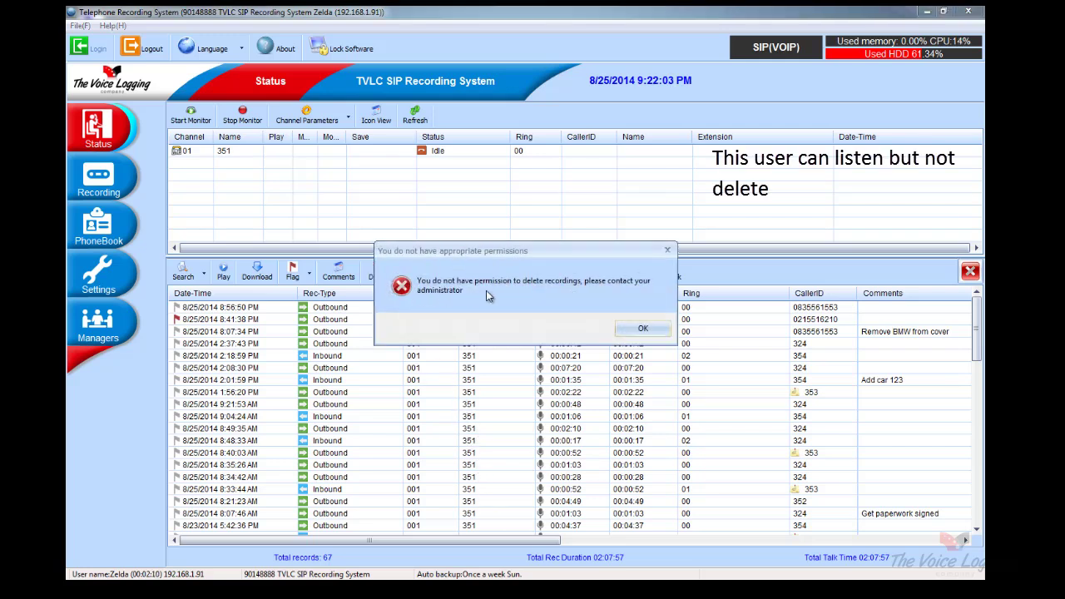